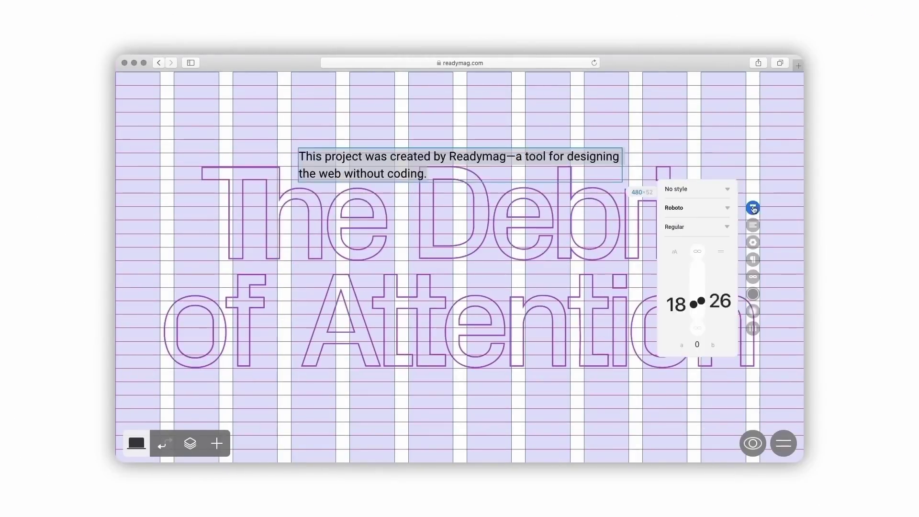
Drag the Readymag caption text block down below the large outlined title.
left_click_drag(558, 173, 578, 431)
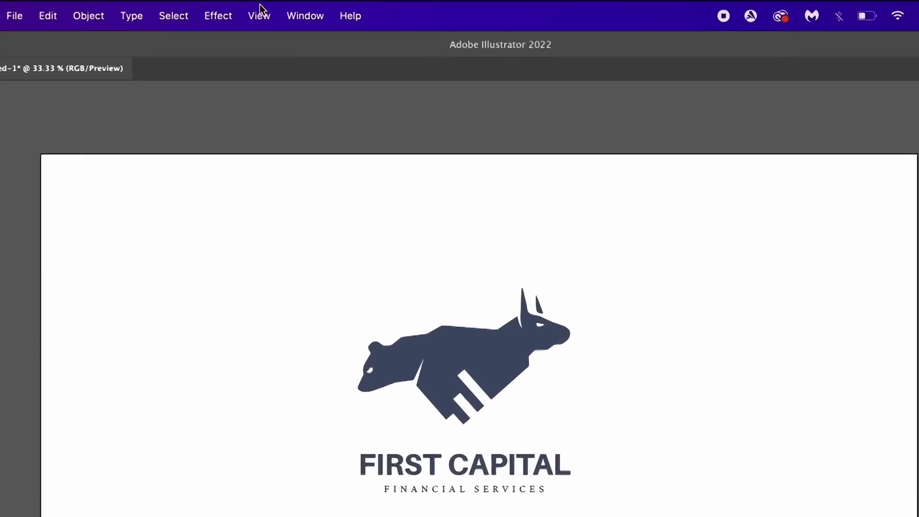
Jump to the saved '3 bars' close-up, then zoom out and pan to frame the whole bull logo.
left_click(283, 11)
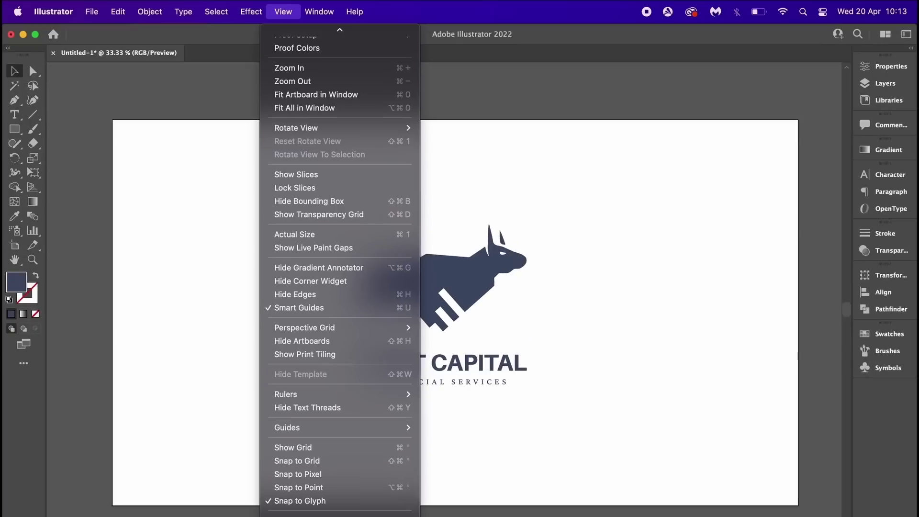
left_click(385, 447)
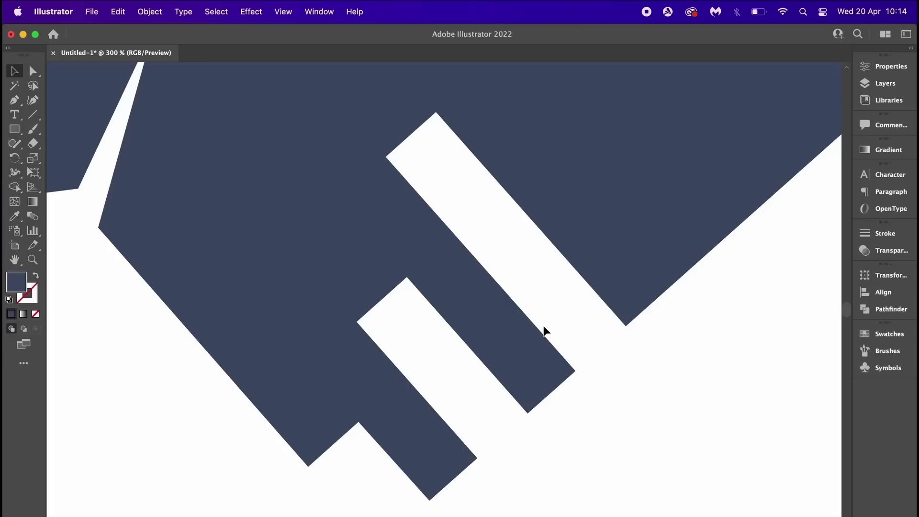
key("super+0")
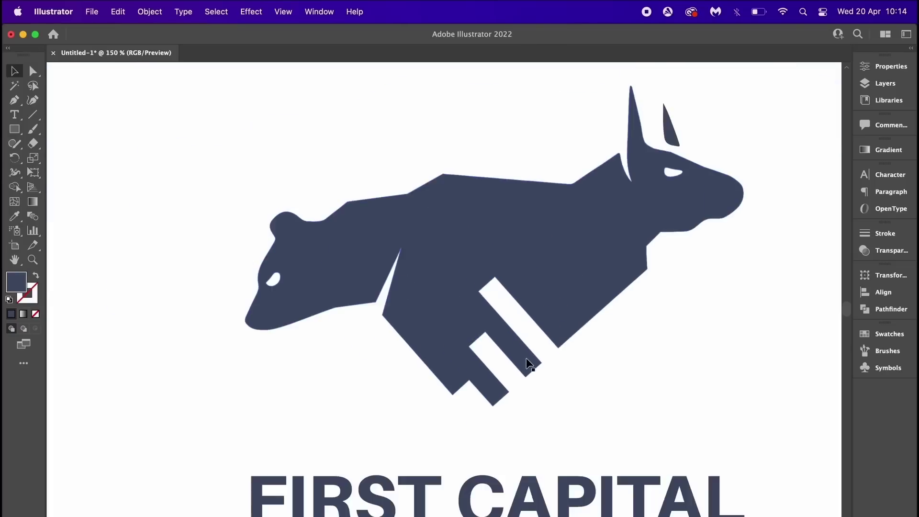
left_click_drag(527, 363, 520, 311)
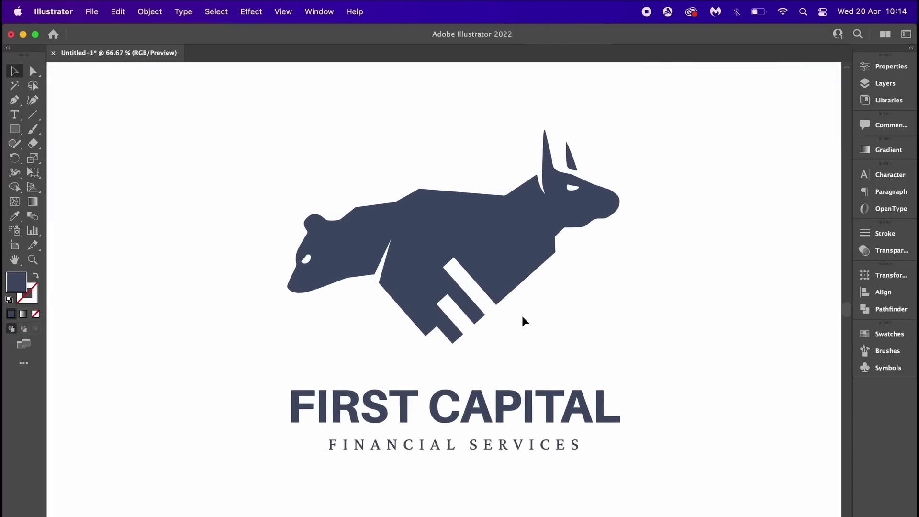
Save the current whole-logo framing as a new view called 'full logo'.
left_click(282, 12)
scroll(340, 402, "down", 5)
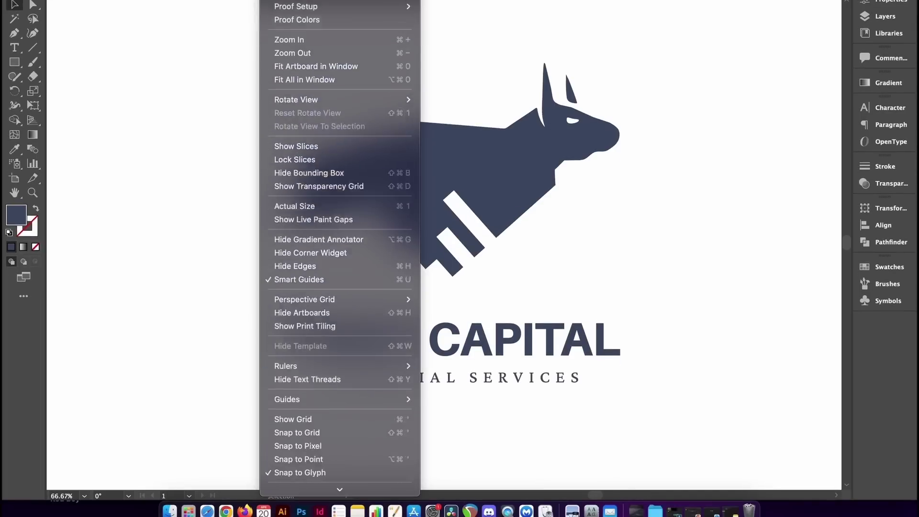
scroll(332, 463, "down", 2)
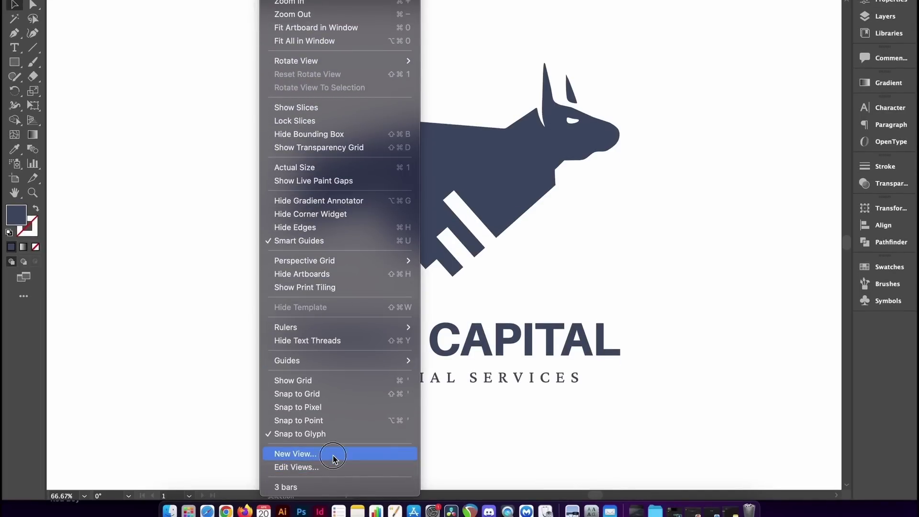
left_click(334, 455)
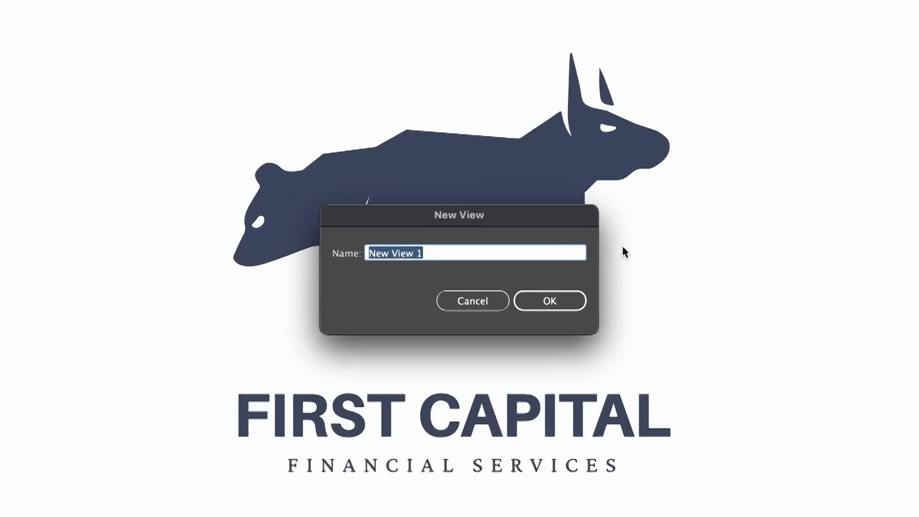
type("full logo")
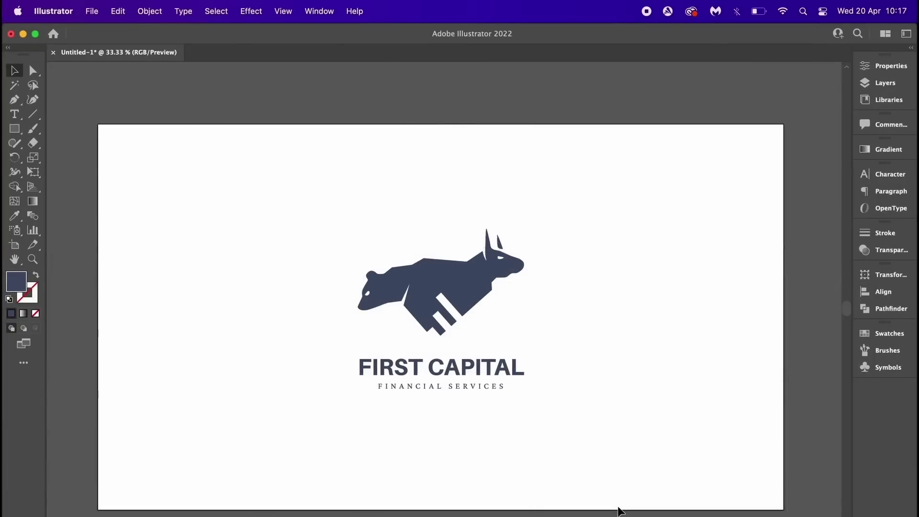
Open a second window of the logo document.
left_click(318, 11)
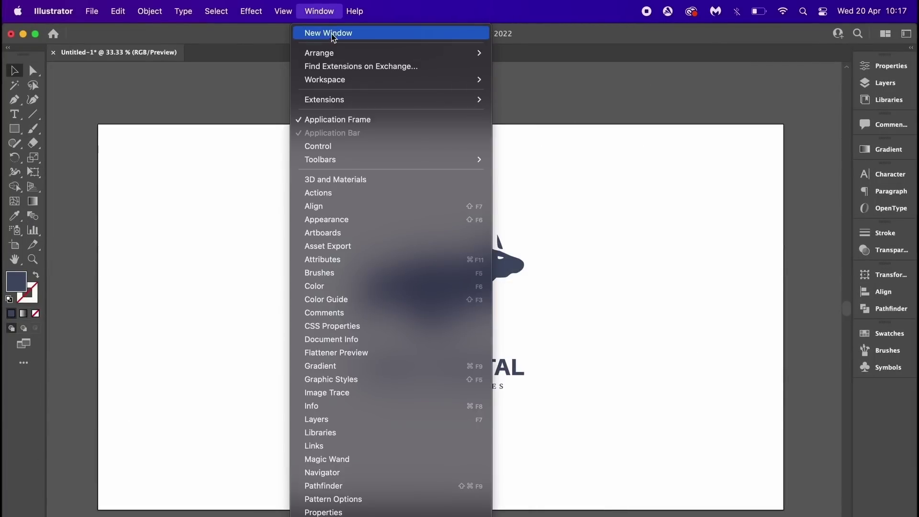
left_click(331, 33)
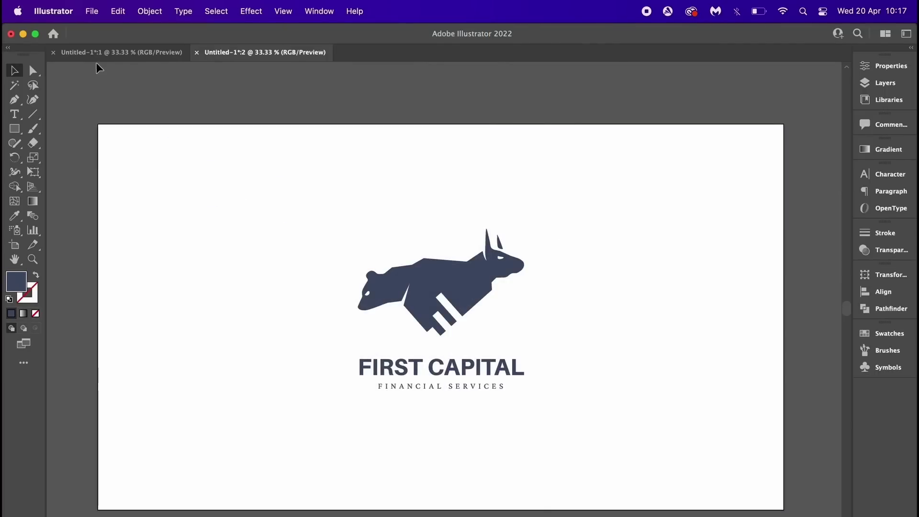
left_click(115, 54)
left_click(256, 55)
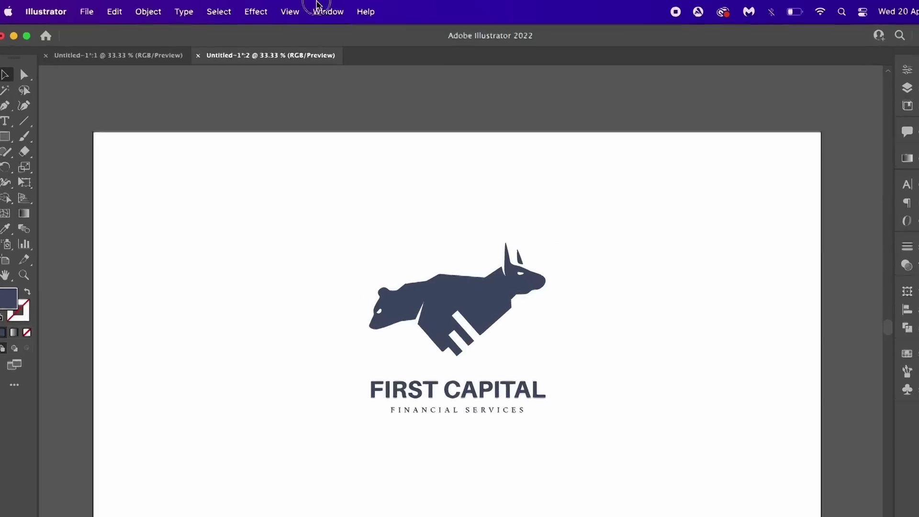
Tile both document windows side by side and centre the logo in the left one.
left_click(319, 11)
mouse_move(412, 82)
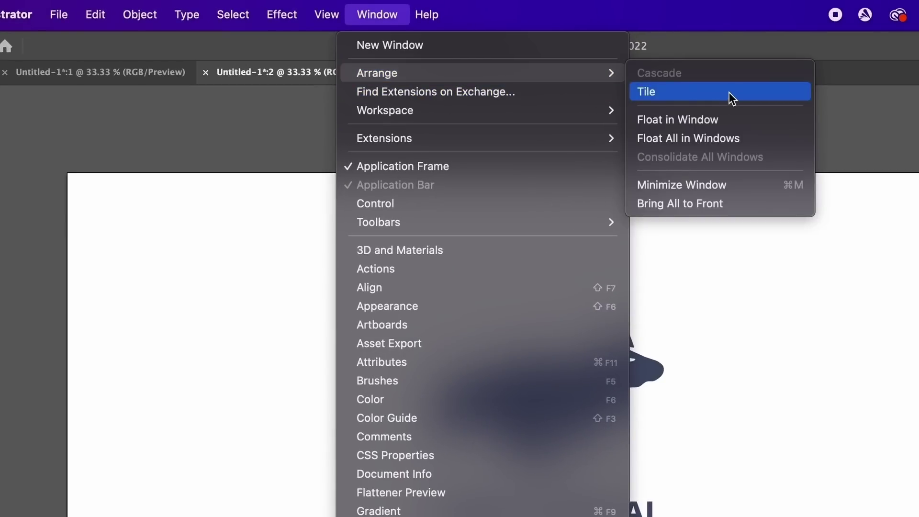
left_click(726, 94)
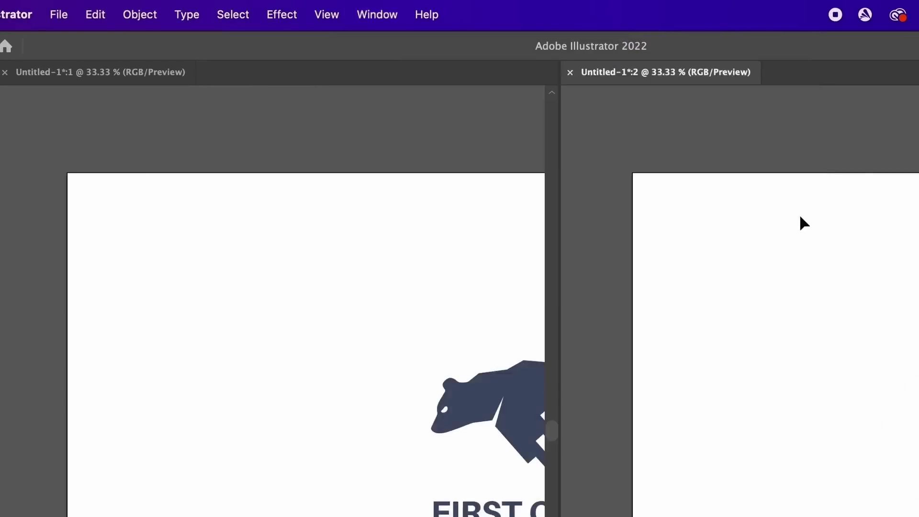
left_click_drag(396, 188, 201, 196)
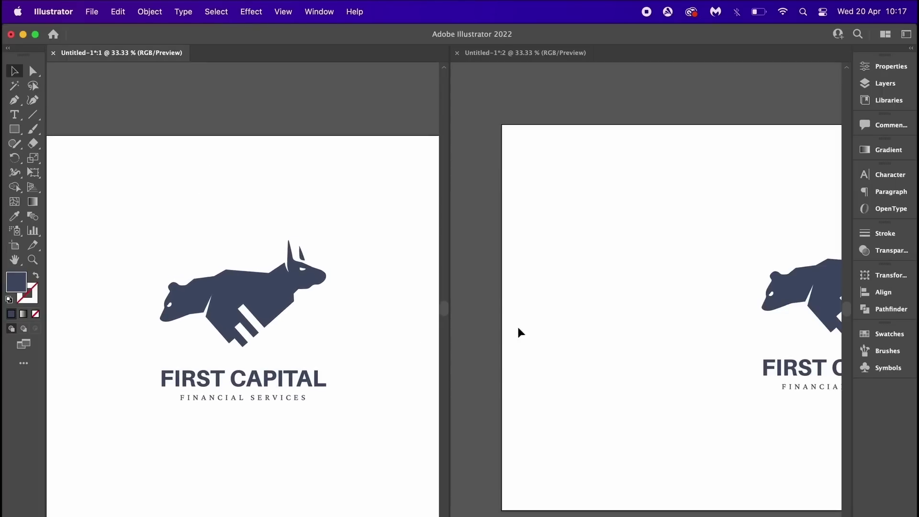
Switch the right window to the saved '3 bars' close-up.
left_click(707, 247)
left_click_drag(701, 238, 549, 223)
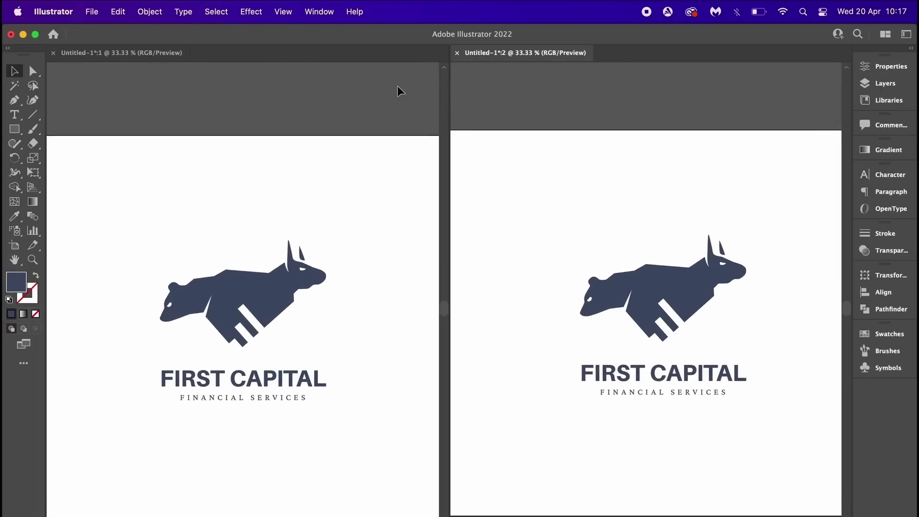
left_click(276, 7)
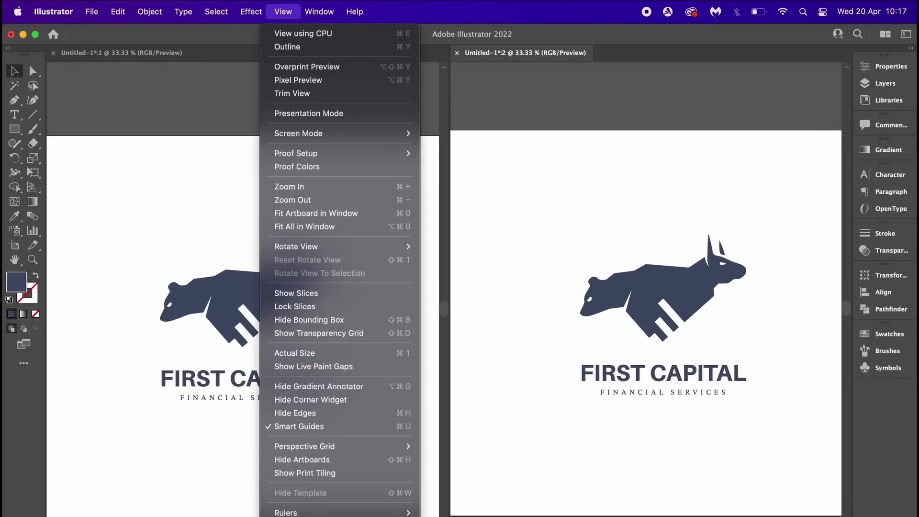
scroll(335, 507, "down", 5)
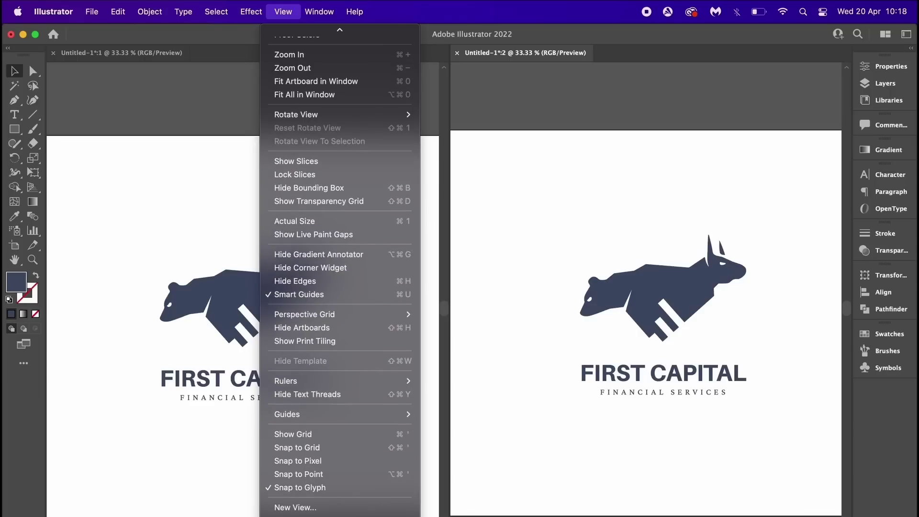
left_click(296, 513)
Delete the bottom corner anchor of a stripe in the right window's close-up.
left_click(635, 502)
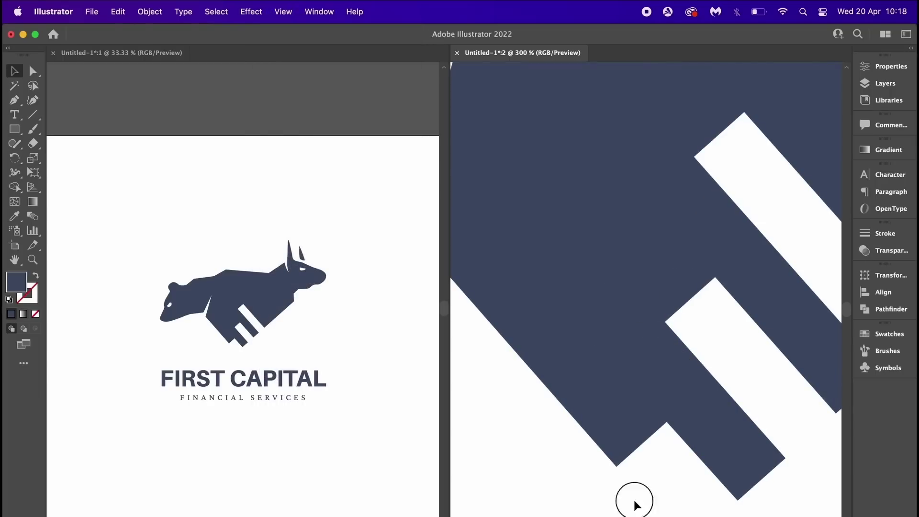
scroll(527, 287, "right", 5)
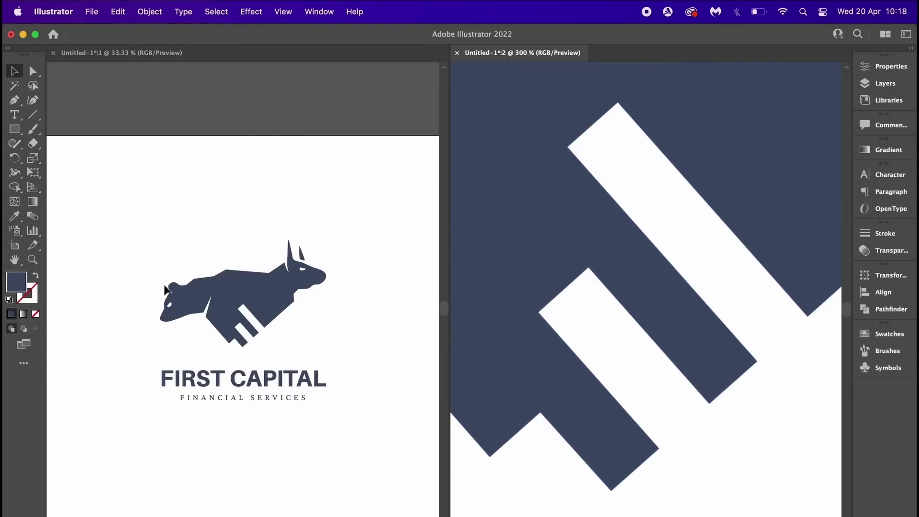
key("a")
left_click(658, 447)
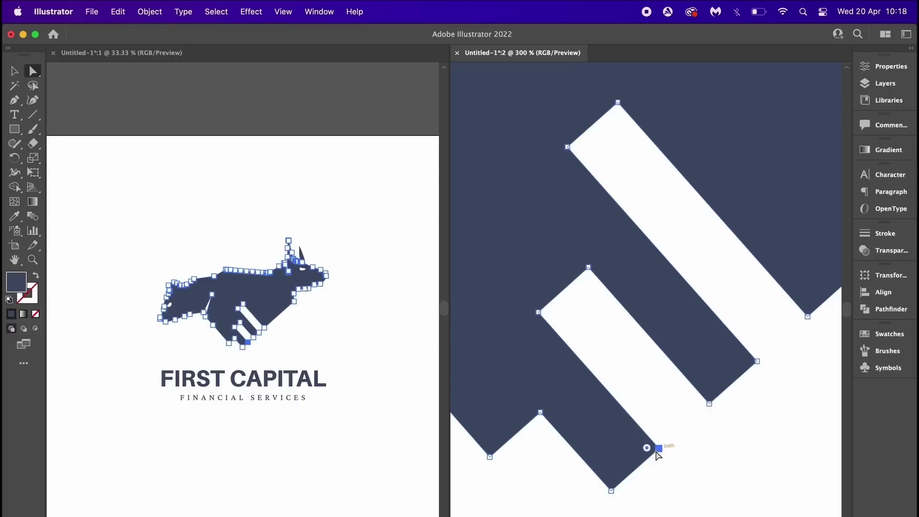
key("Delete")
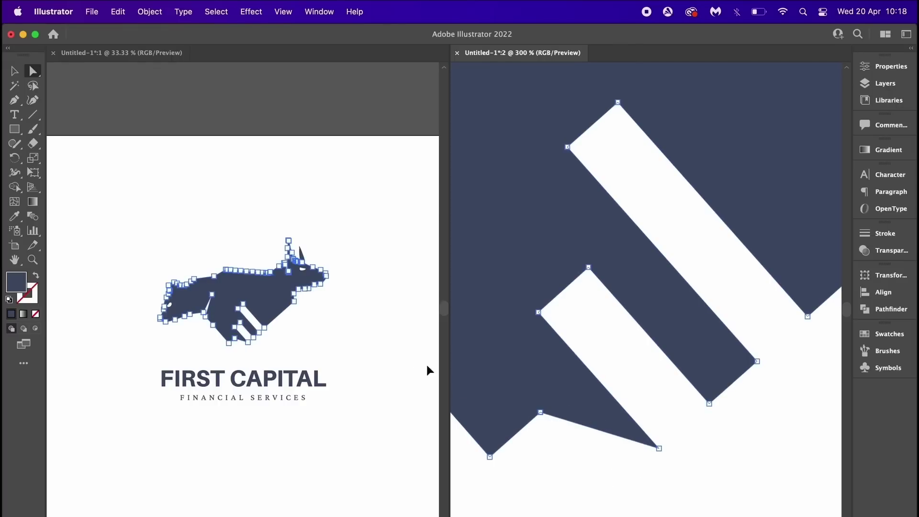
key("v")
Select the whole logo group in the left window to compare, undoing and redoing the edit.
left_click(121, 181)
left_click_drag(123, 180, 374, 439)
key("super+z")
key("super+shift+z")
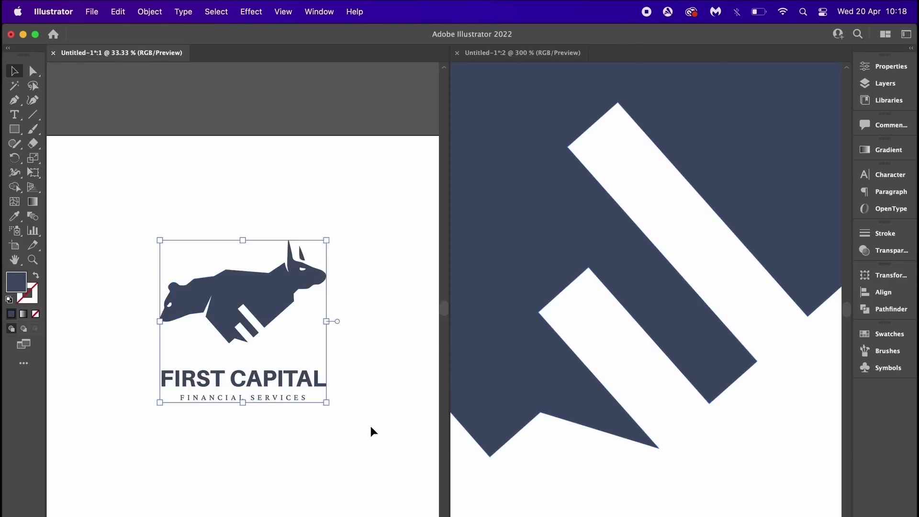
Drag the bottom stripe anchor, then undo the stripe edits to restore parallel stripes.
left_click(569, 469)
key("a")
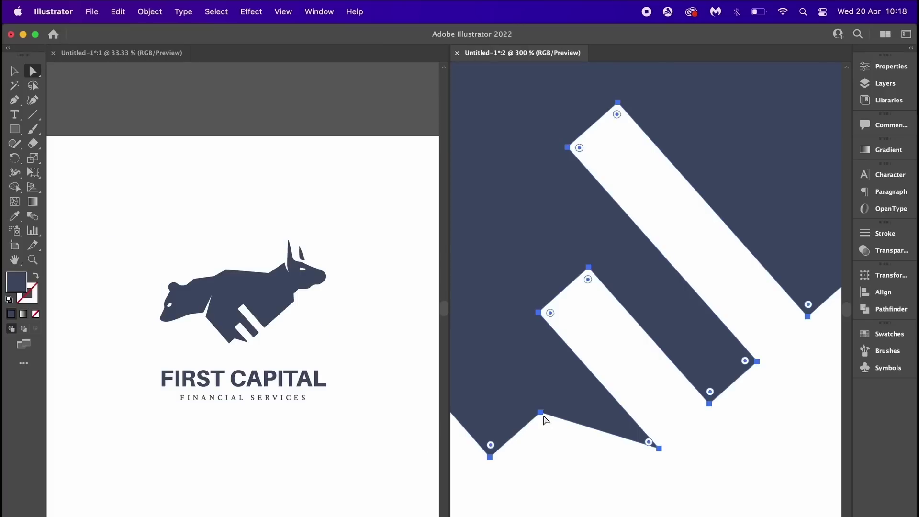
key("super+z")
left_click_drag(611, 491, 621, 480)
key("super+z")
key("super+z")
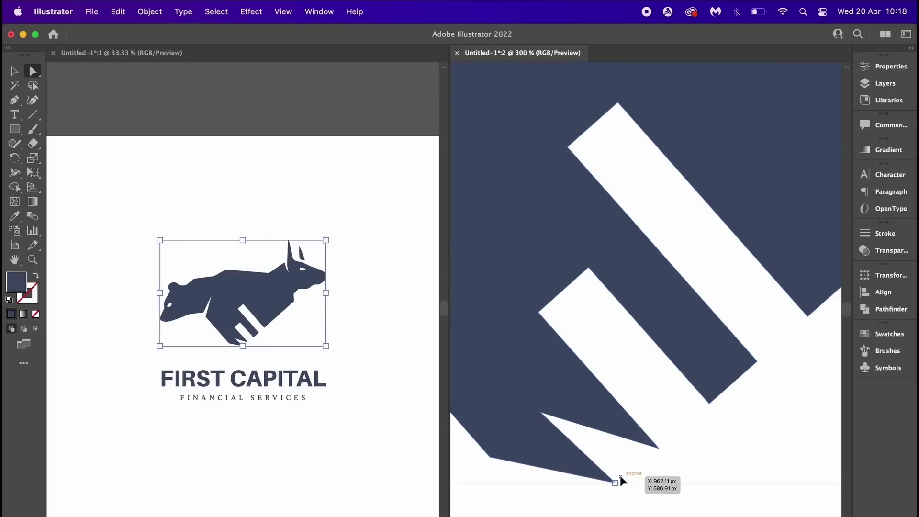
left_click(619, 478)
left_click(715, 449)
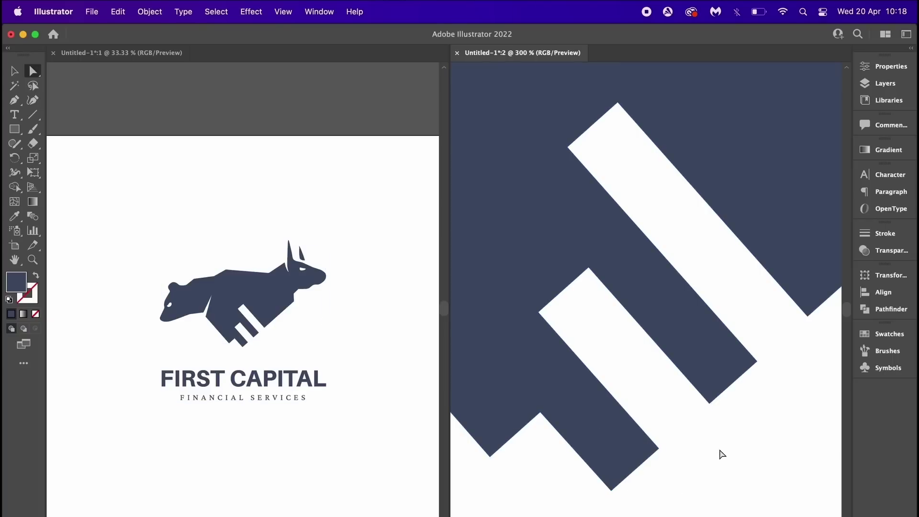
left_click_drag(752, 410, 551, 432)
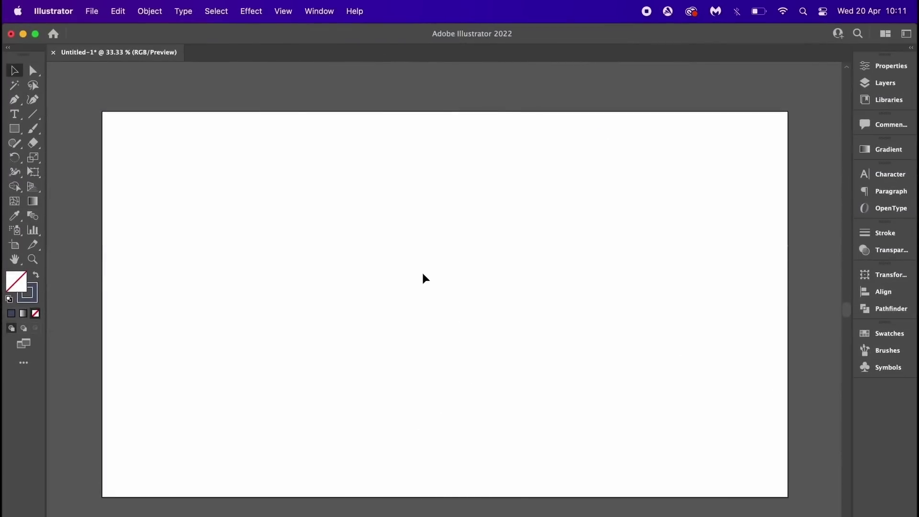
key("super+apostrophe")
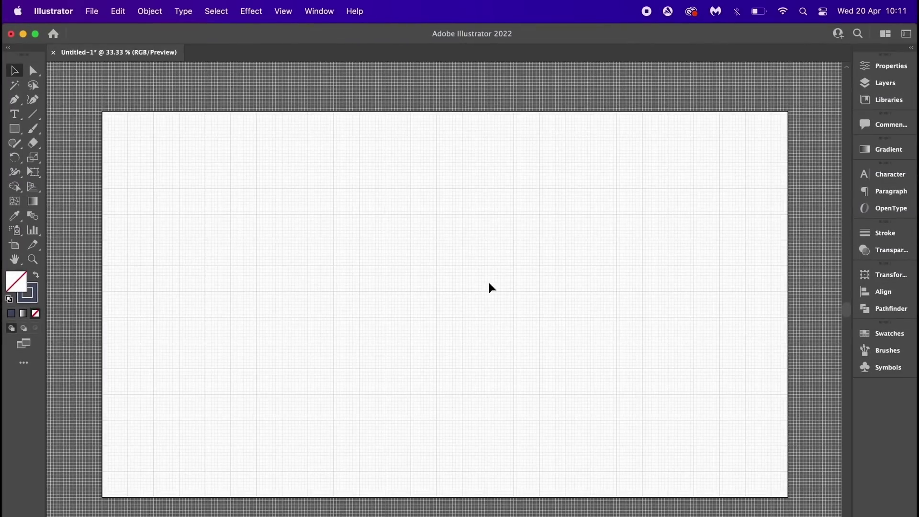
key("super+equal")
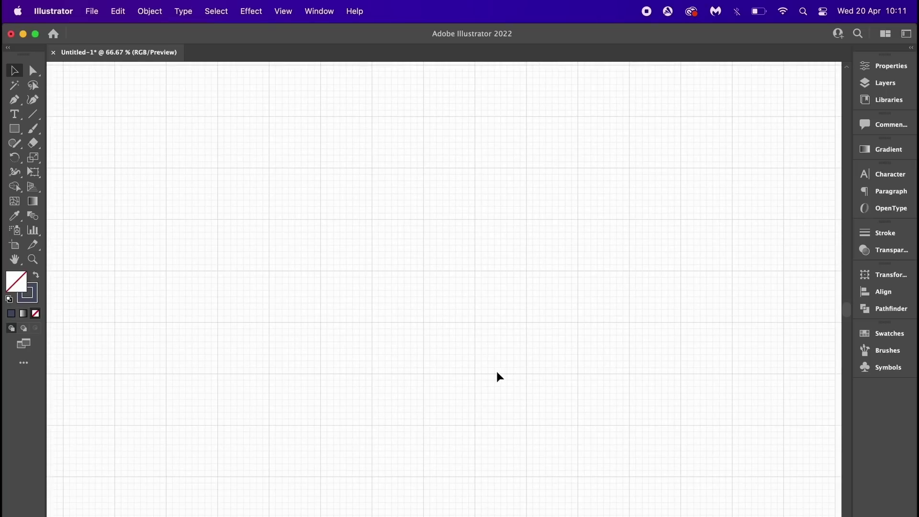
key("super+minus")
key("super+minus")
key("super+minus")
key("super+equal")
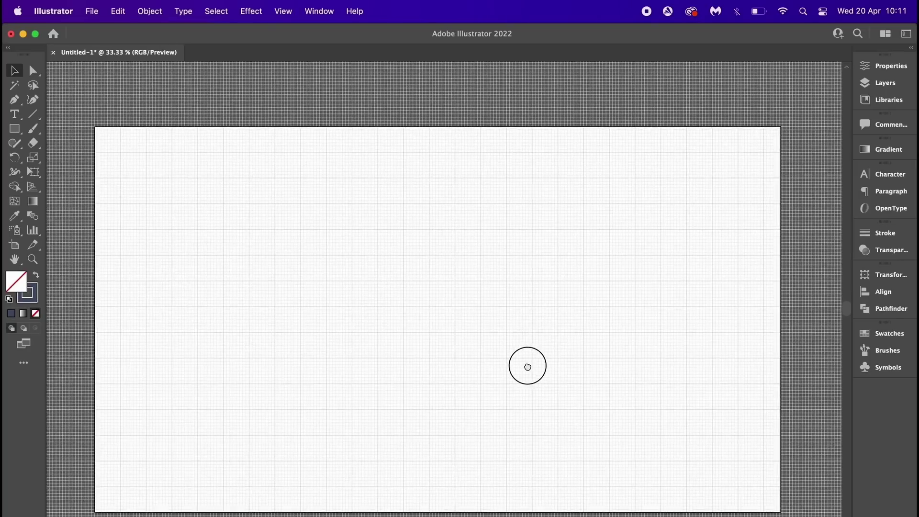
key("super+apostrophe")
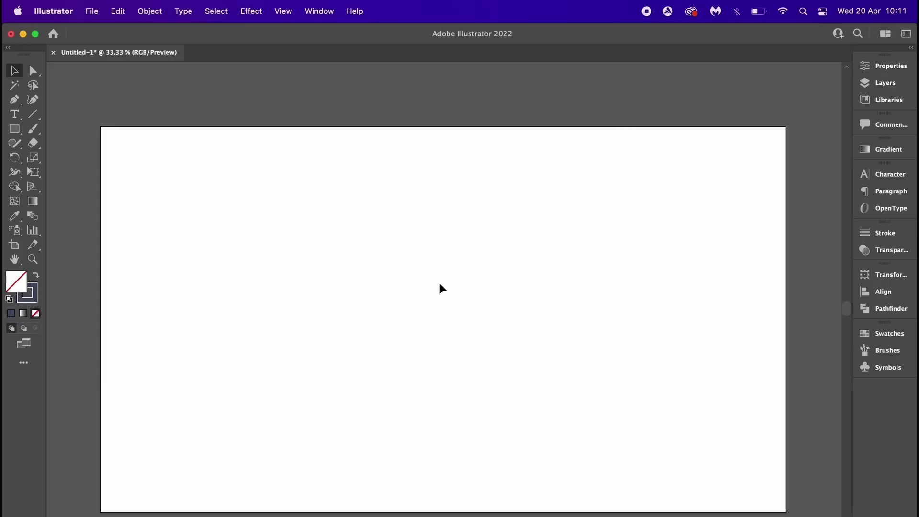
key("m")
Draw a rectangle over the whole artboard and enter 100 rows and 100 columns in Split Into Grid.
left_click_drag(100, 126, 785, 514)
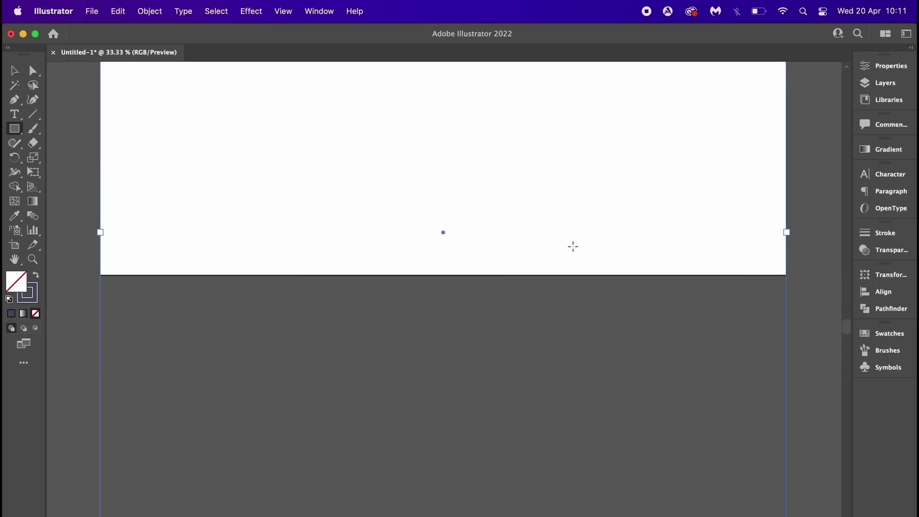
scroll(566, 279, "up", 5)
scroll(568, 281, "down", 2)
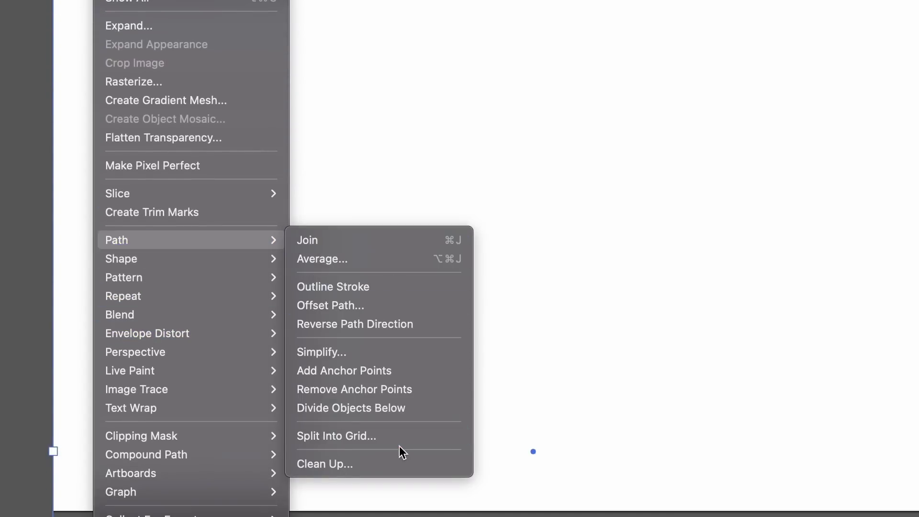
left_click(412, 440)
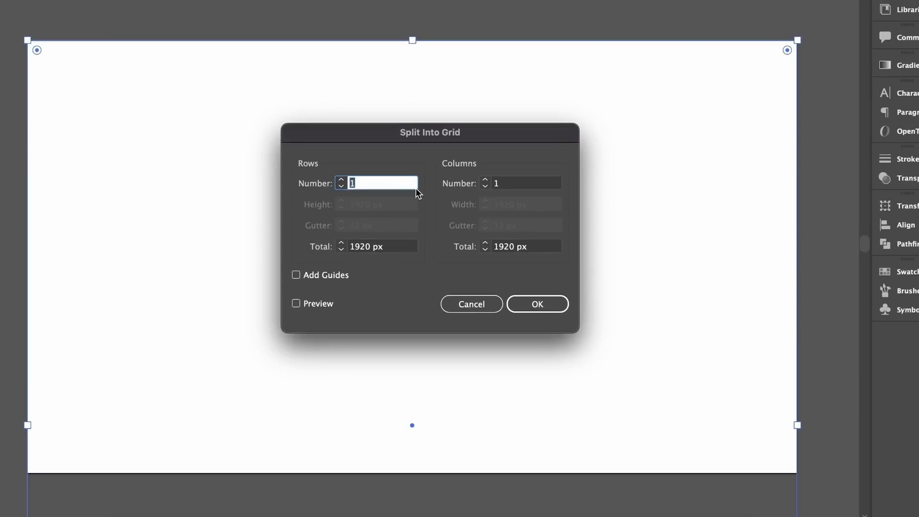
type("100")
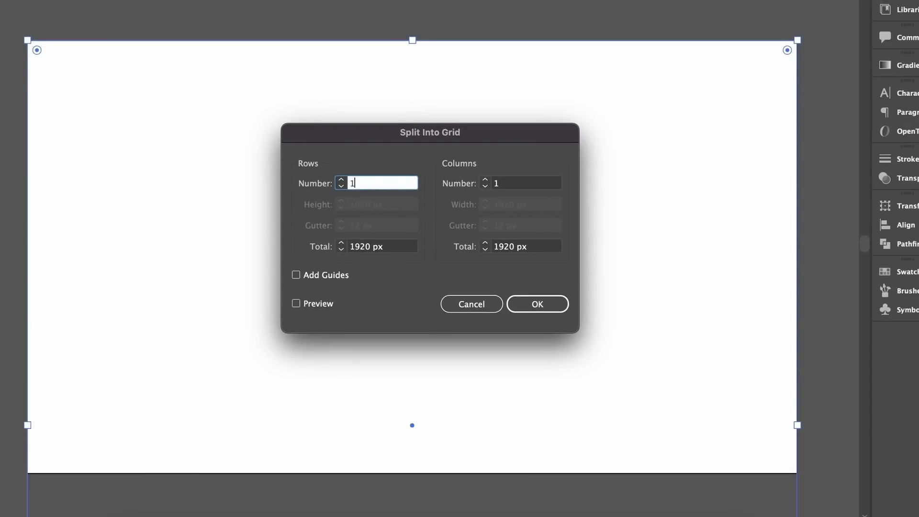
key("Tab")
key("Tab")
key("Tab")
key("Tab")
type("100")
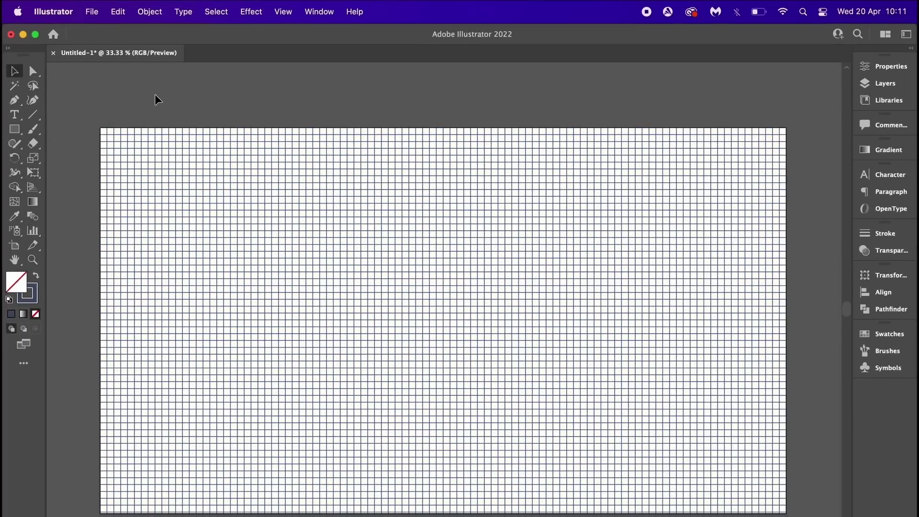
Convert all the grid cells into guides and select the resulting guide grid.
left_click_drag(82, 100, 796, 512)
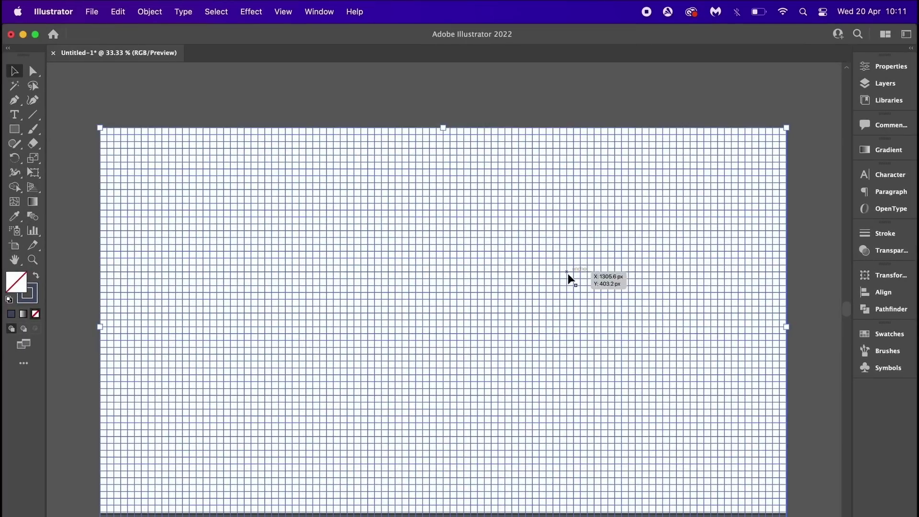
right_click(457, 261)
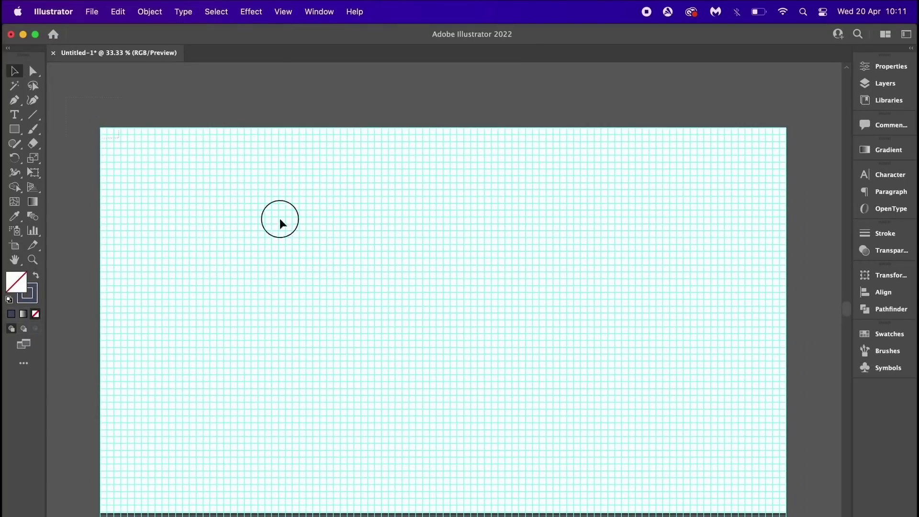
left_click_drag(280, 221, 790, 483)
left_click_drag(808, 515, 802, 515)
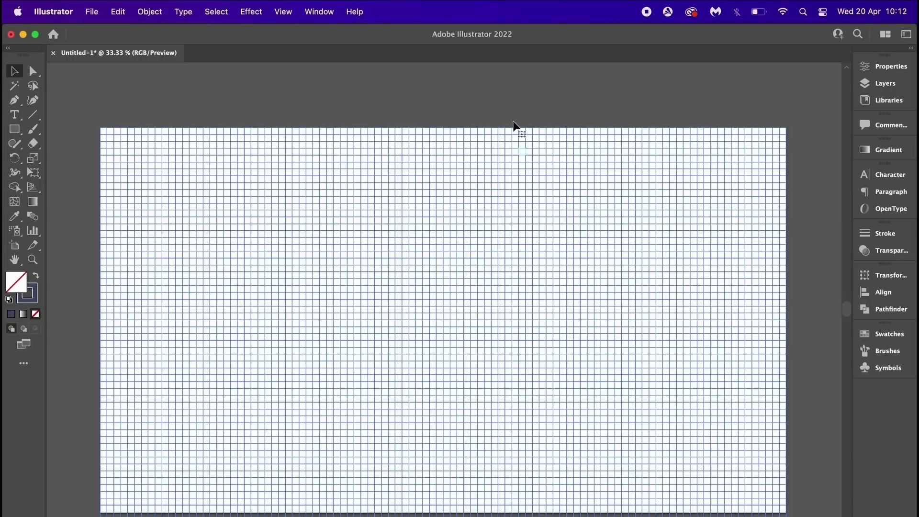
Deselect the guides and zoom to 100% to inspect the guide grid.
left_click(504, 100)
right_click(503, 99)
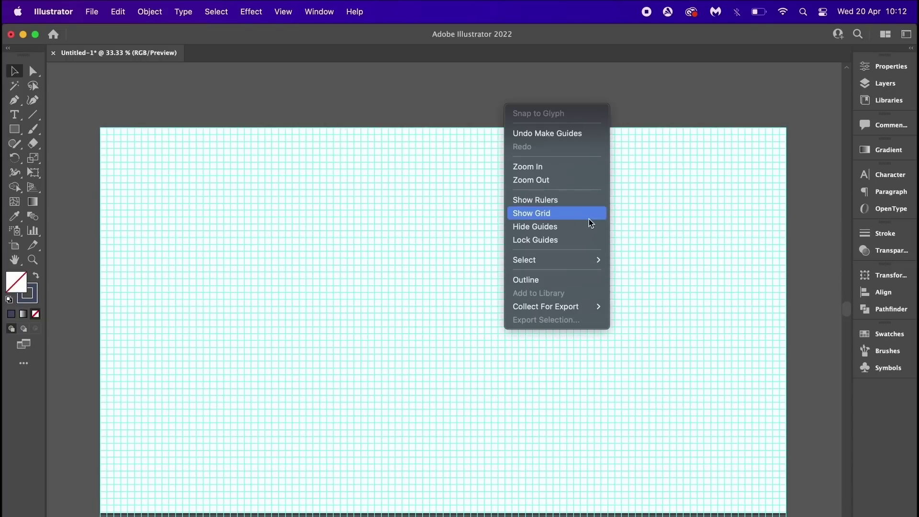
left_click(584, 240)
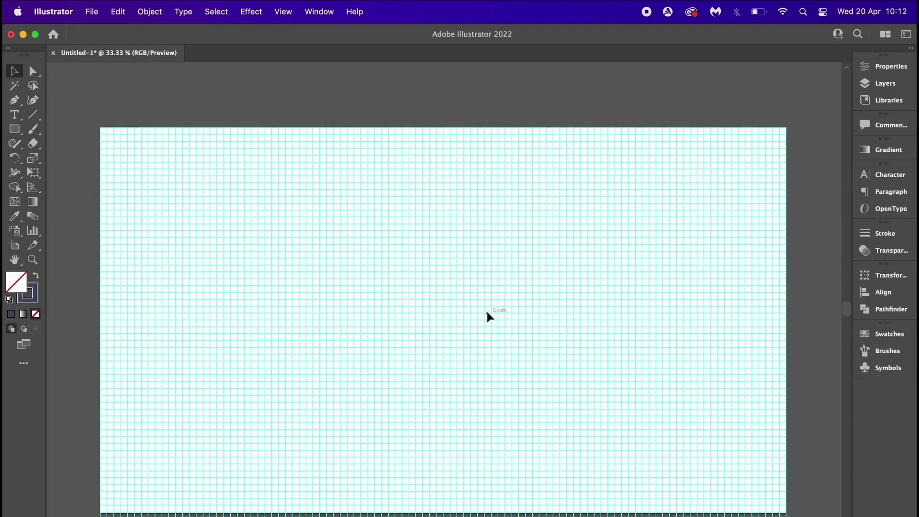
key("super+1")
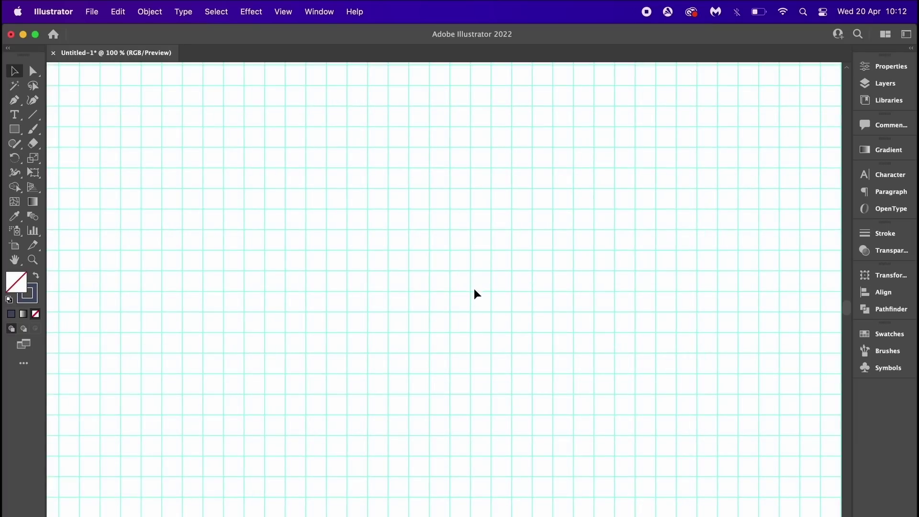
key("p")
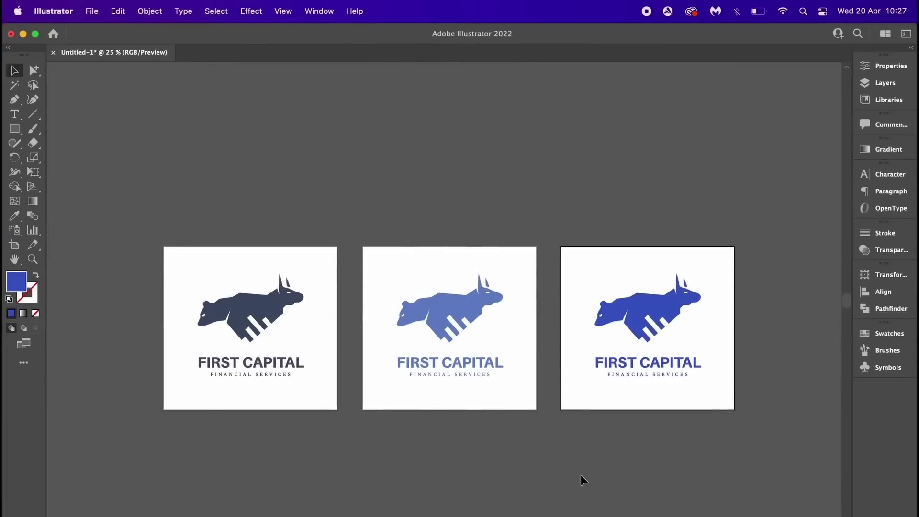
Save the document as 'design', saving all artboards to separate files.
left_click(118, 11)
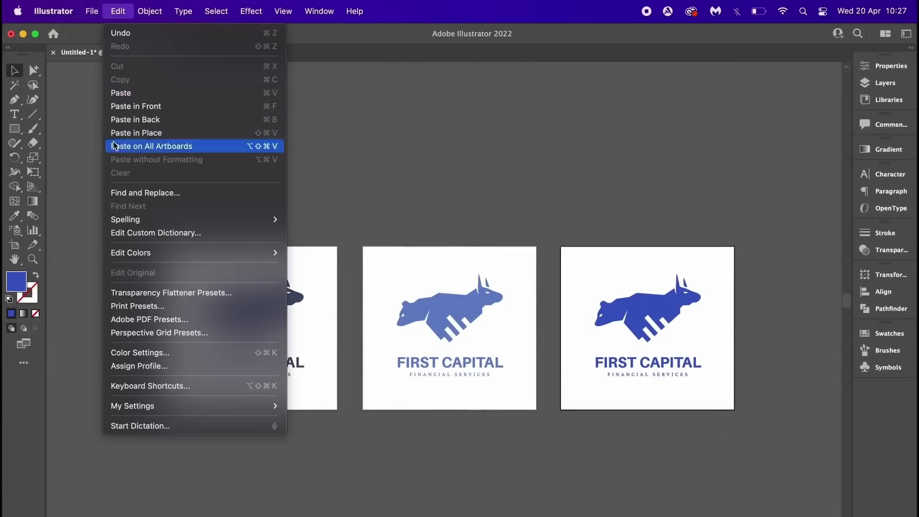
left_click(501, 150)
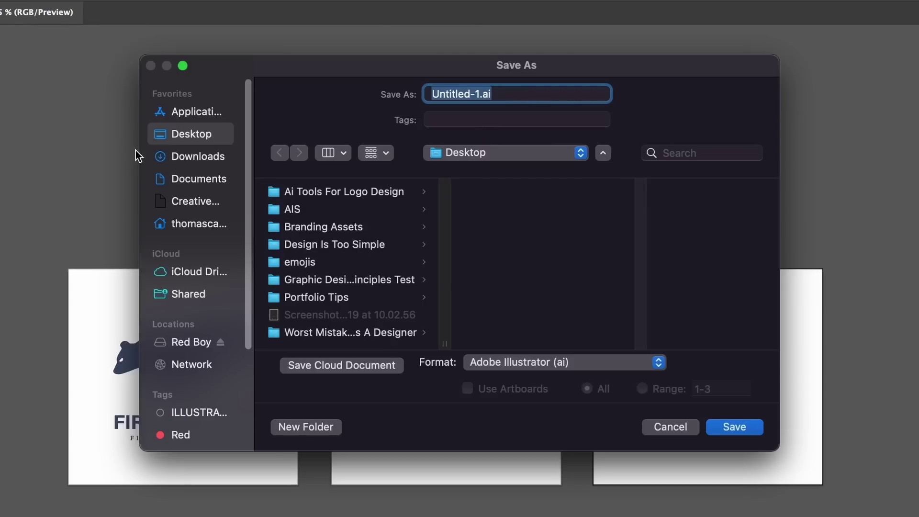
type("design")
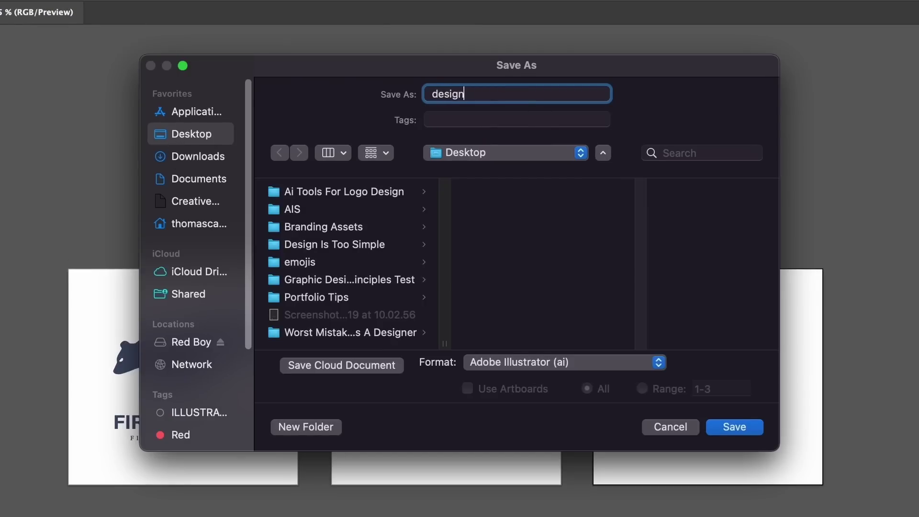
left_click(726, 432)
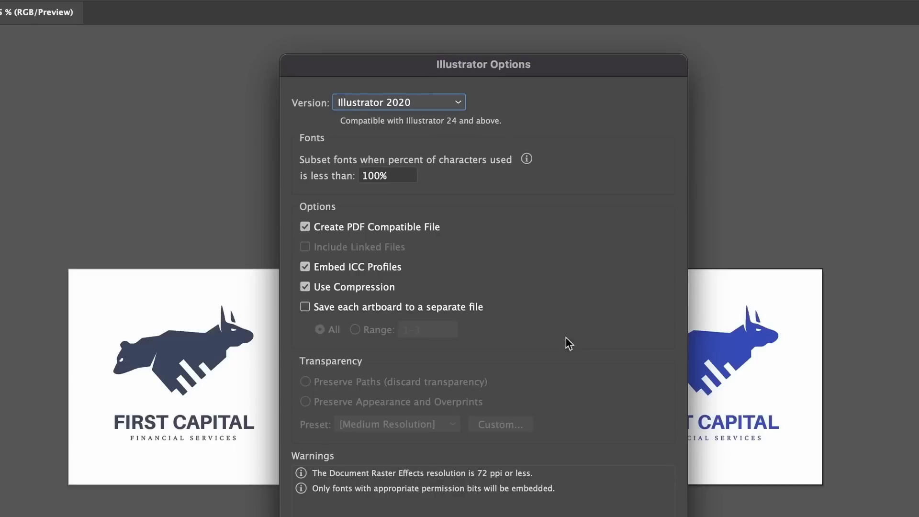
left_click(305, 306)
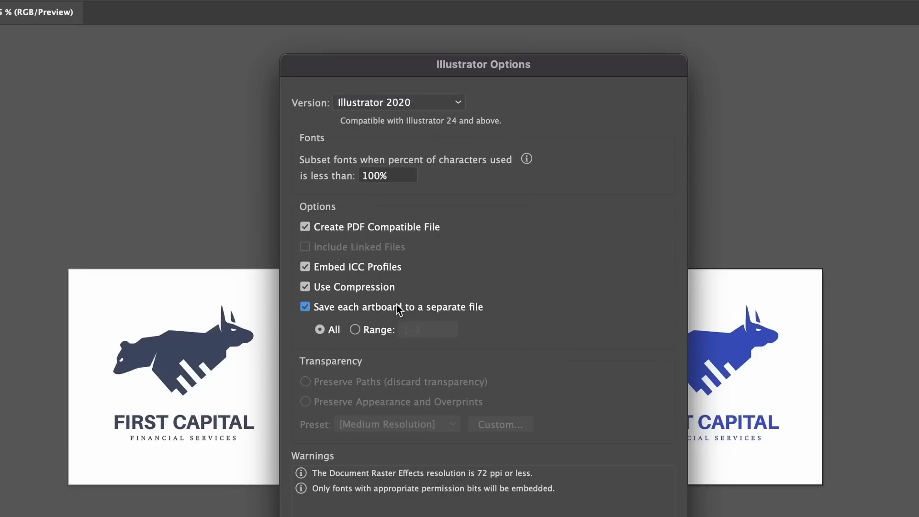
left_click(354, 329)
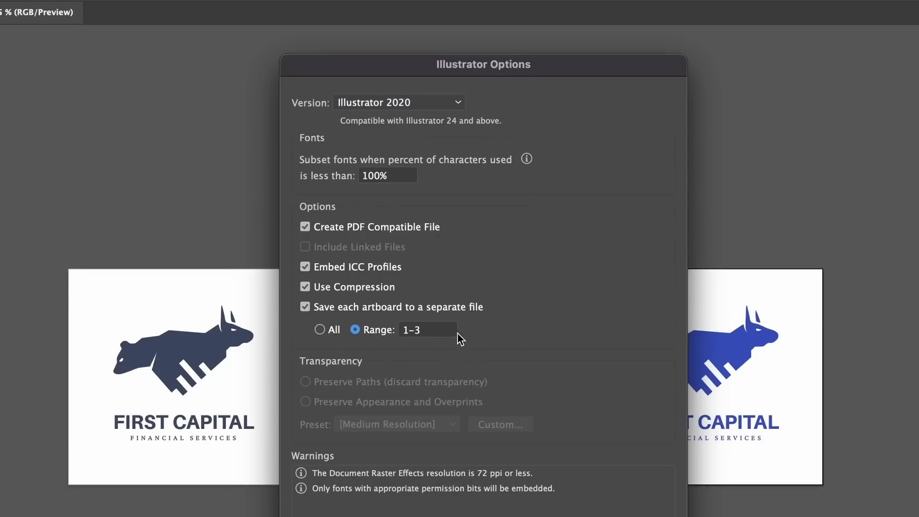
left_click(321, 330)
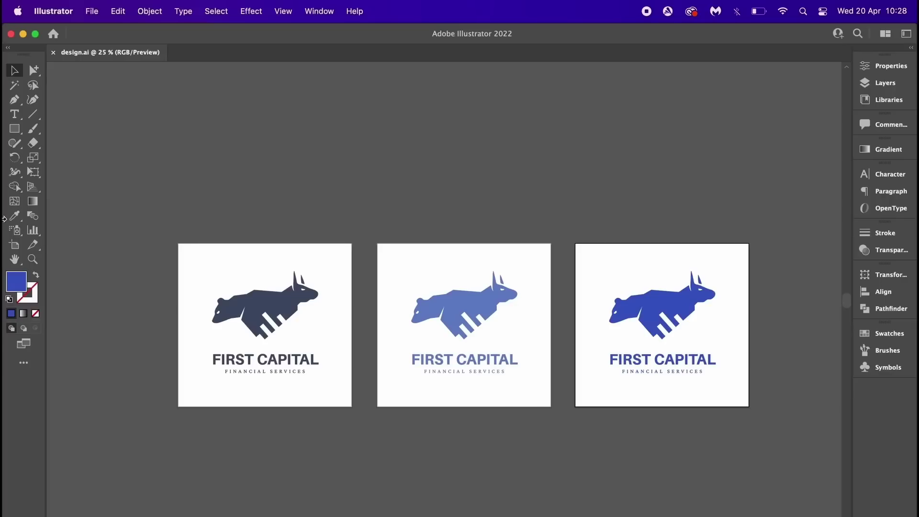
left_click(14, 245)
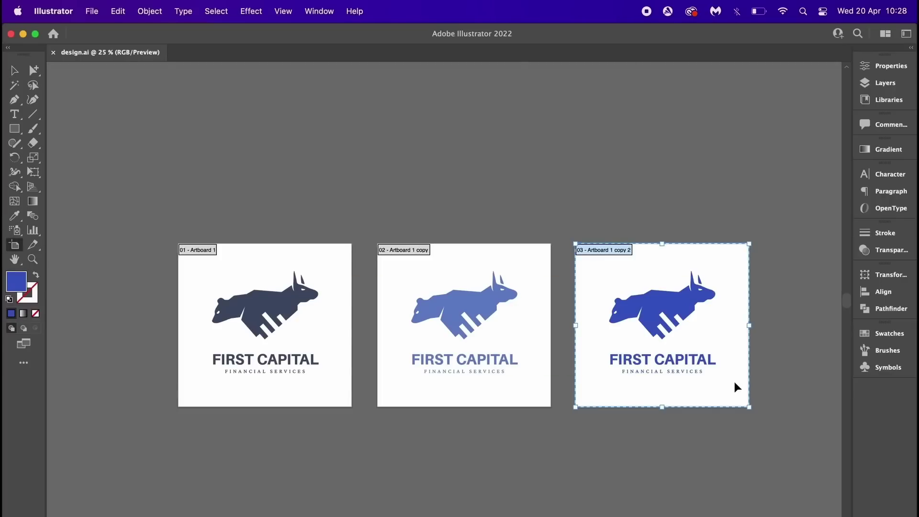
Duplicate the third artboard as a fourth and name it 'Logo Dark Blue Version 2'.
scroll(730, 373, "down", 5)
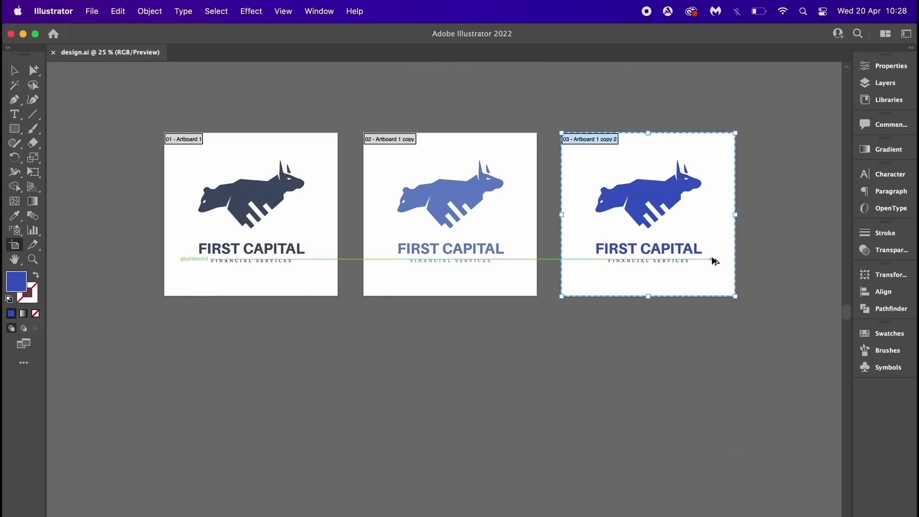
left_click_drag(713, 263, 715, 456)
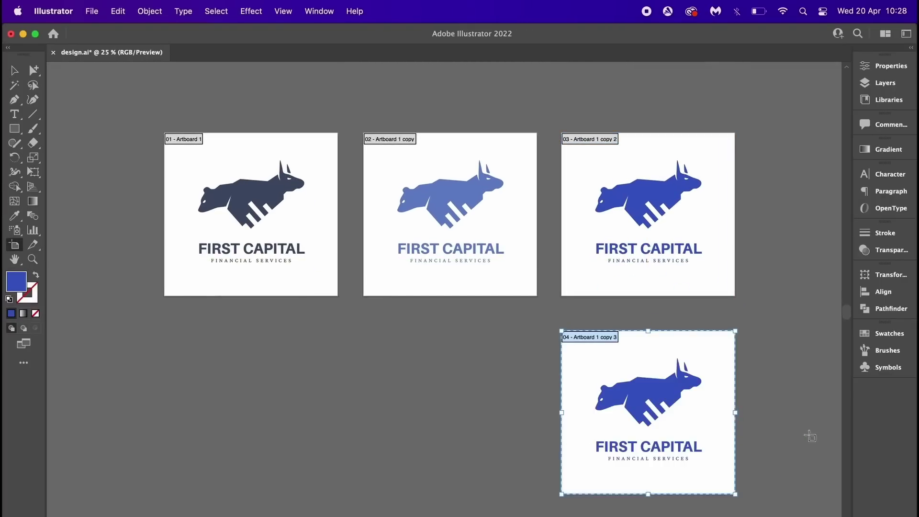
left_click(603, 337)
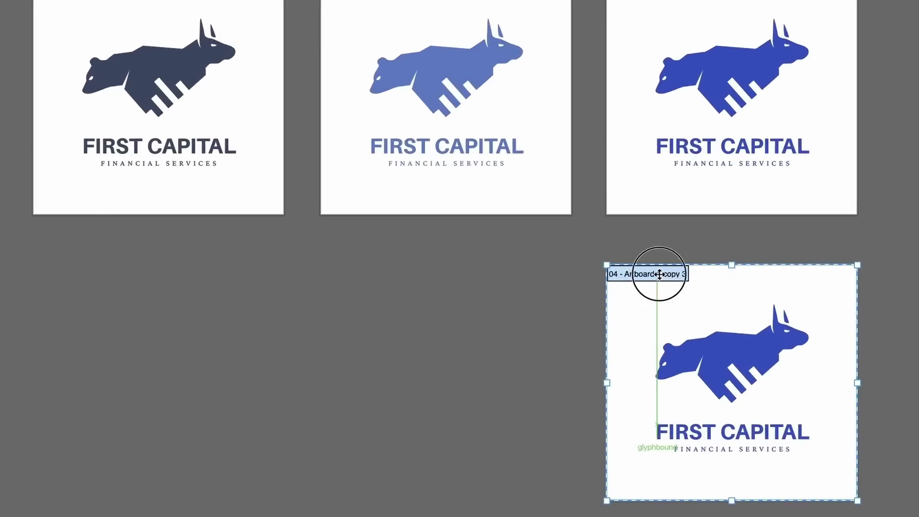
double_click(631, 310)
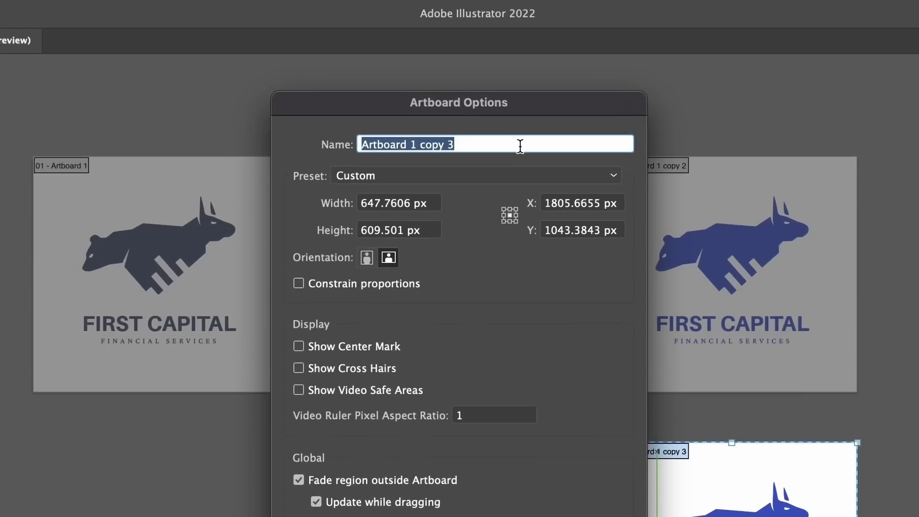
type("Lo")
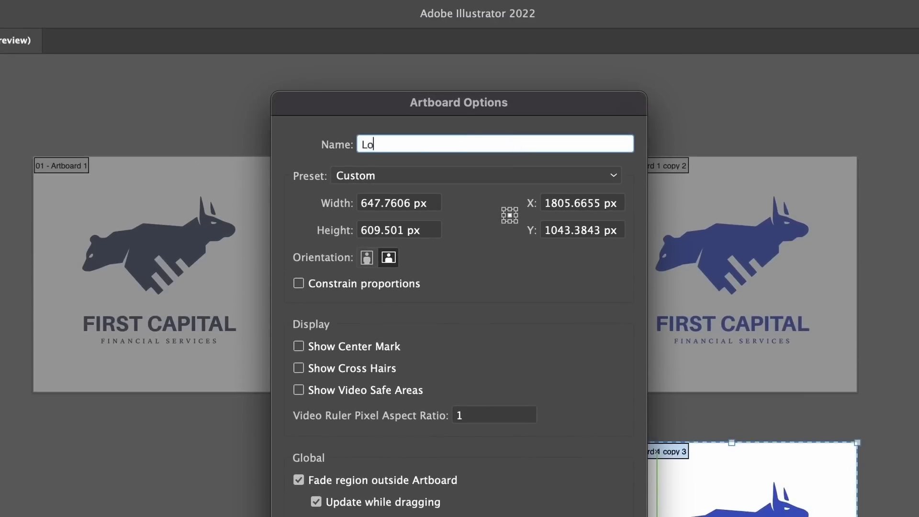
type("go Dark Blue Version 2")
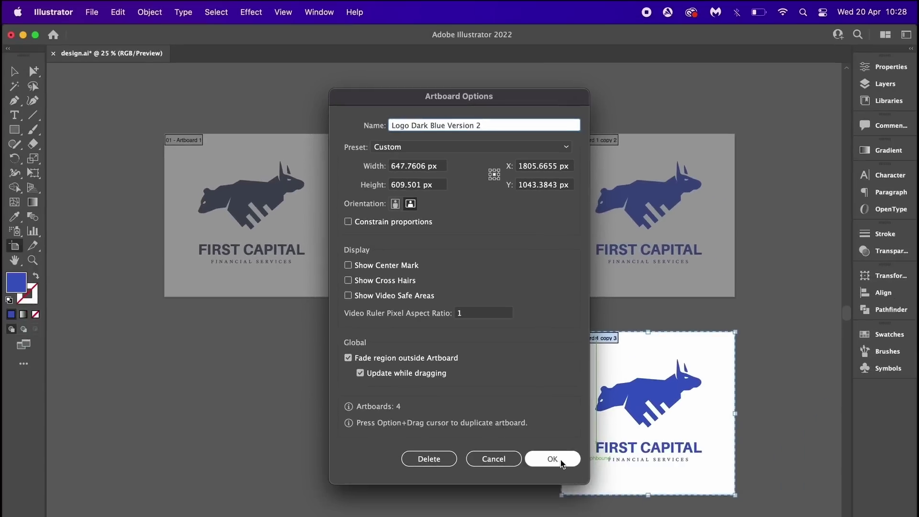
left_click(549, 515)
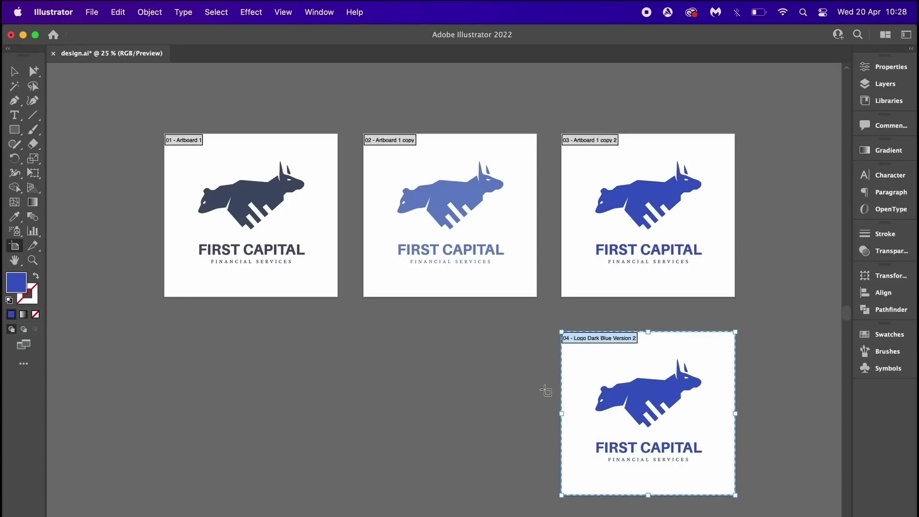
key("Escape")
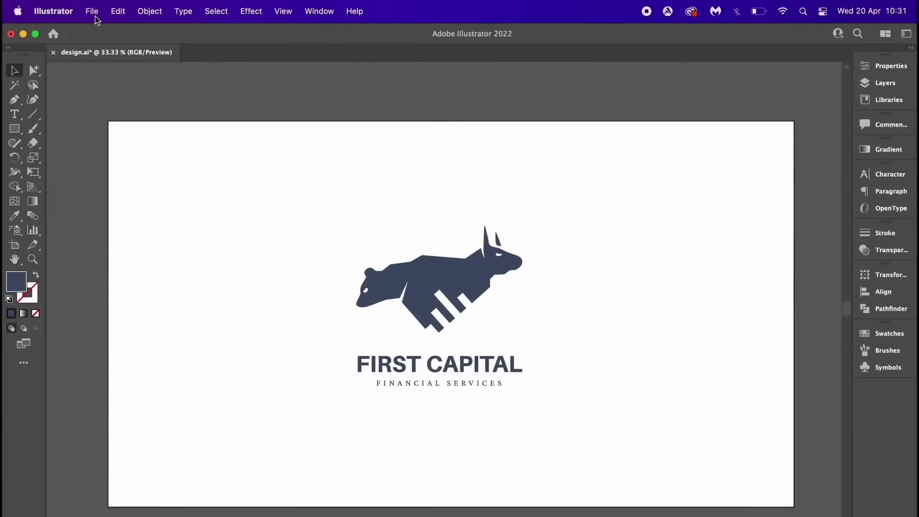
Open the Asset Export panel from Export for Screens and enlarge it.
left_click(95, 16)
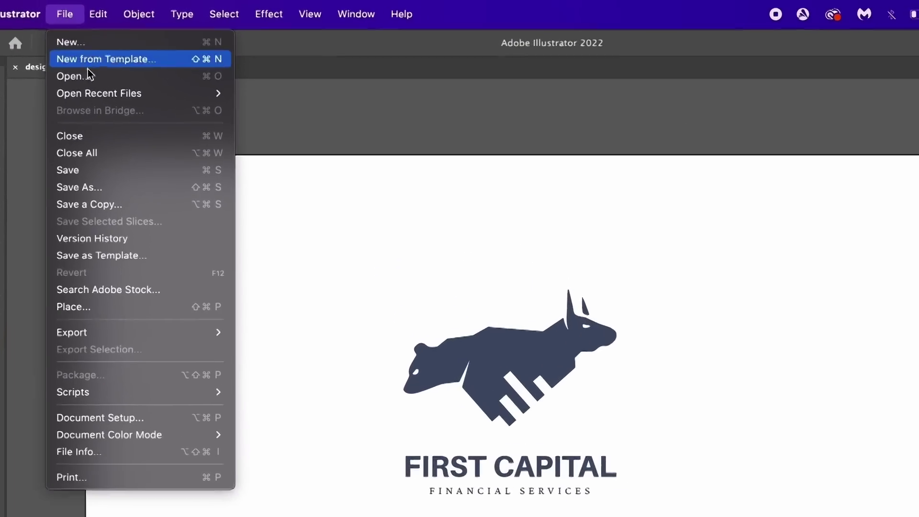
mouse_move(116, 260)
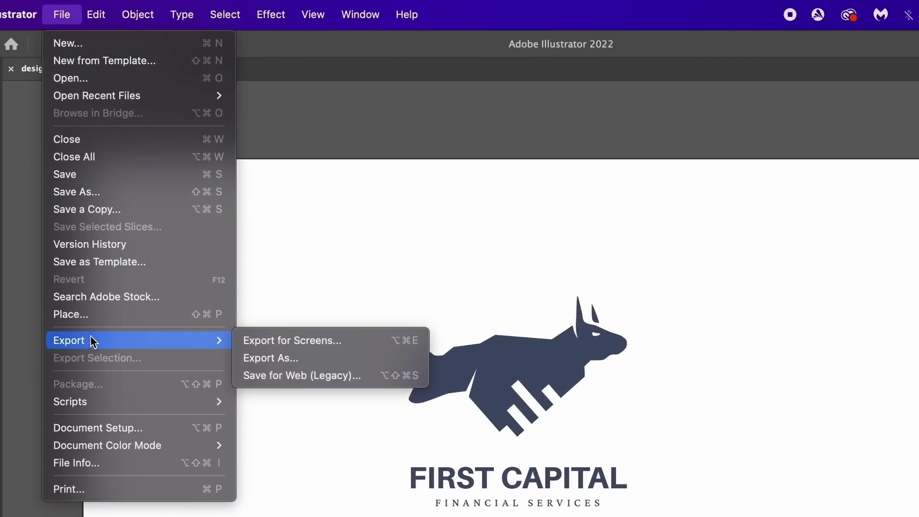
left_click(404, 346)
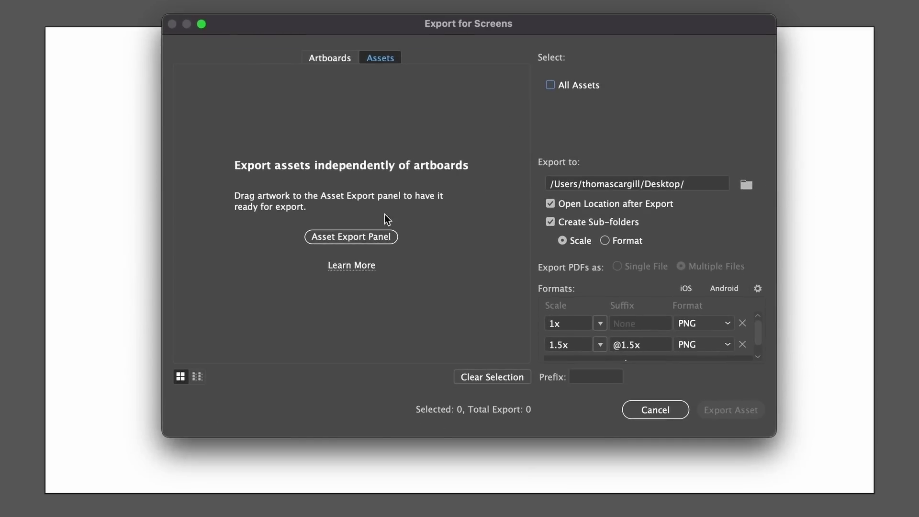
left_click(380, 237)
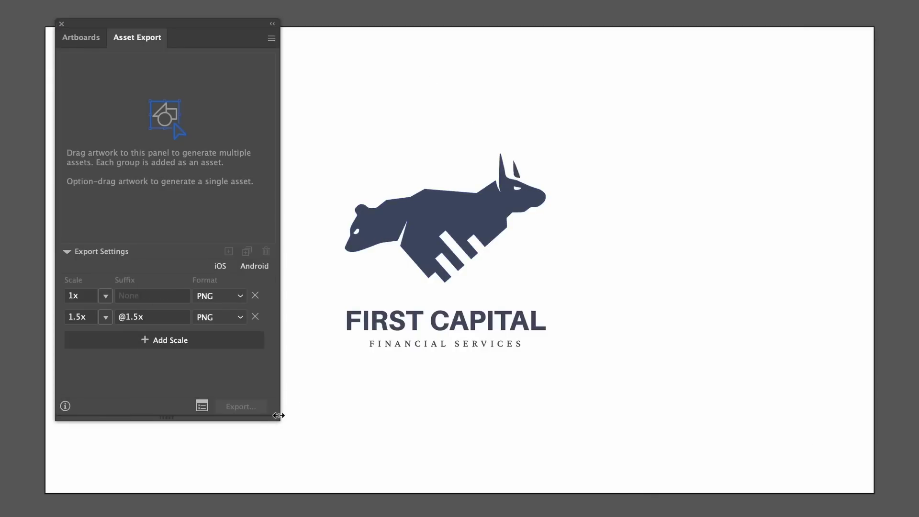
left_click_drag(278, 415, 313, 471)
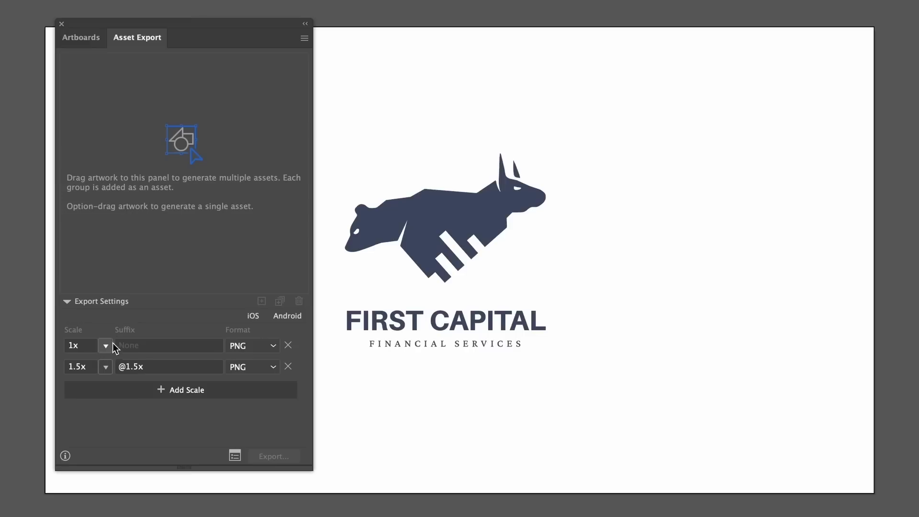
Add a 4x PNG scale row and a 1x SVG row to the export formats.
left_click(150, 392)
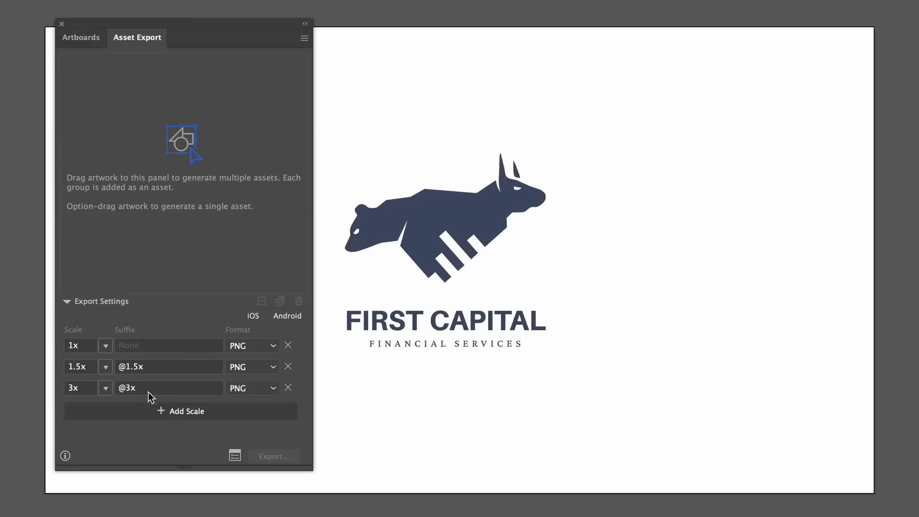
left_click(106, 386)
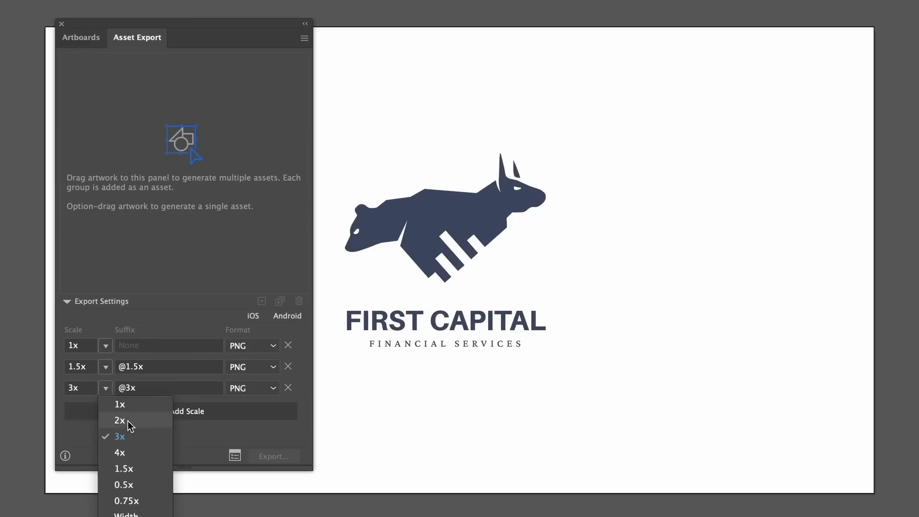
left_click(149, 451)
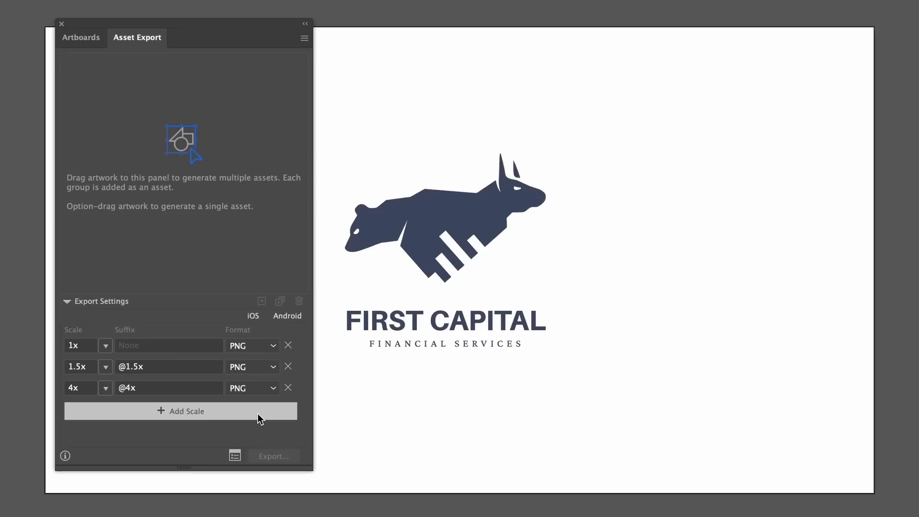
left_click(259, 416)
left_click(105, 410)
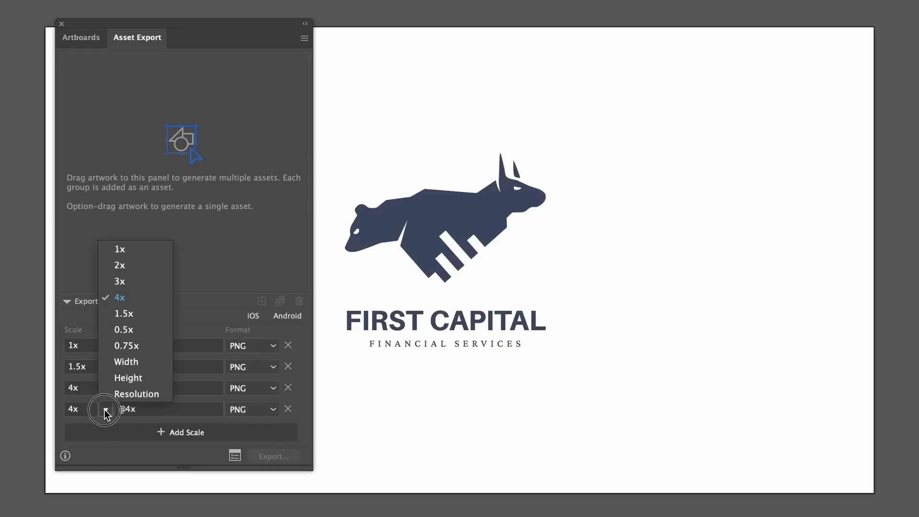
left_click(119, 250)
left_click(269, 411)
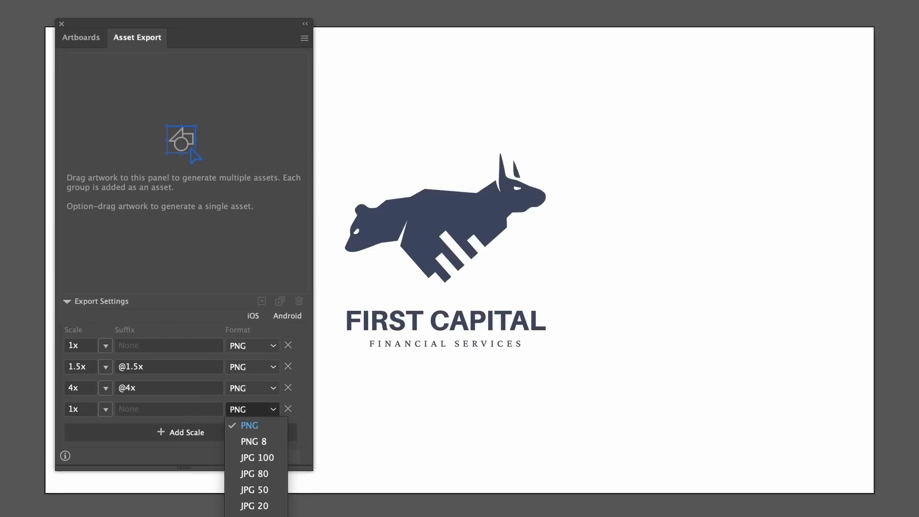
left_click(256, 515)
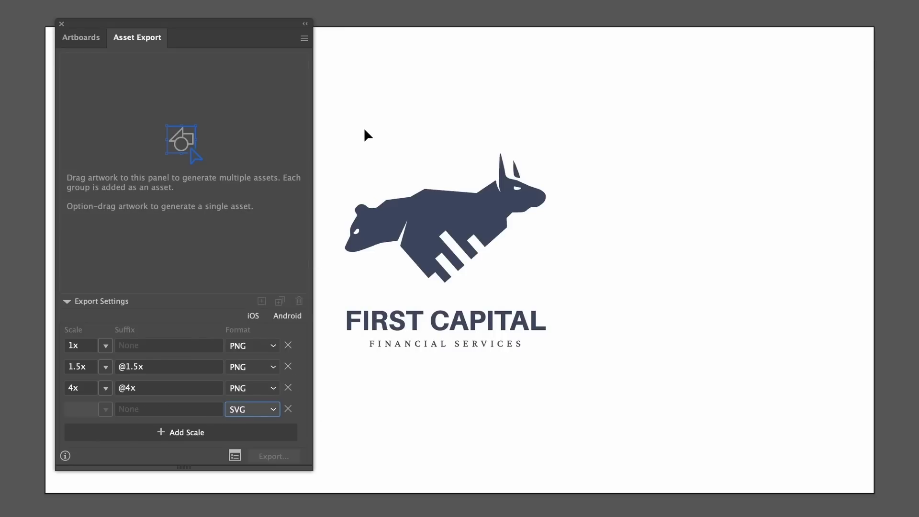
Add the whole logo's parts to the Asset Export panel as assets.
left_click_drag(365, 137, 543, 375)
left_click_drag(429, 229, 233, 165)
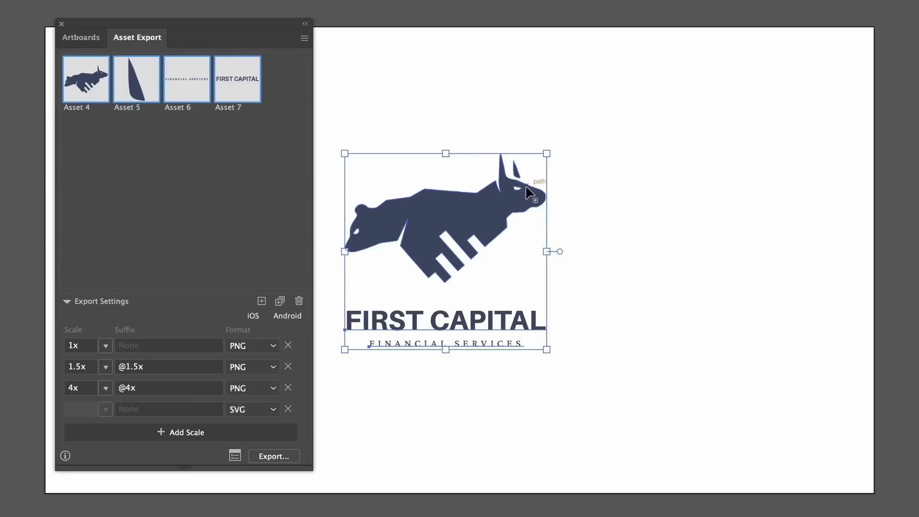
left_click(600, 192)
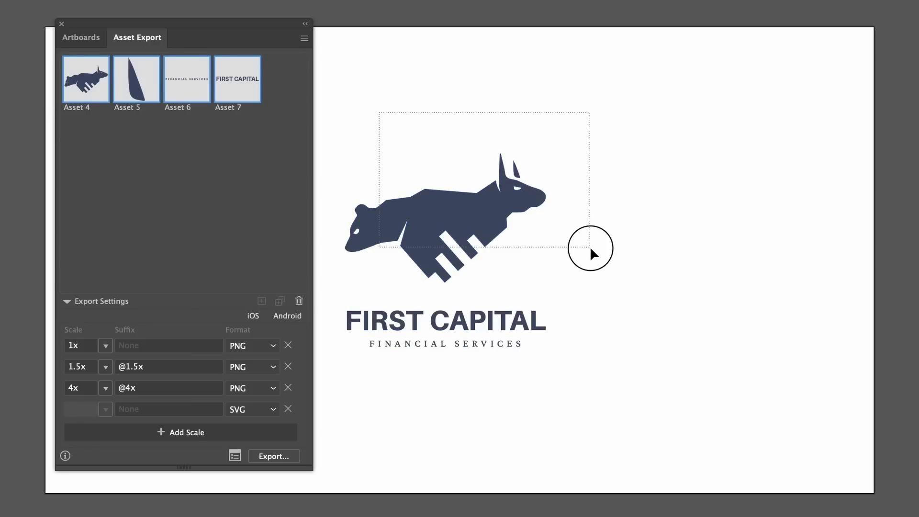
Add the bull graphic alone, then the bull with the FIRST CAPITAL text, as export assets.
left_click_drag(590, 248, 592, 247)
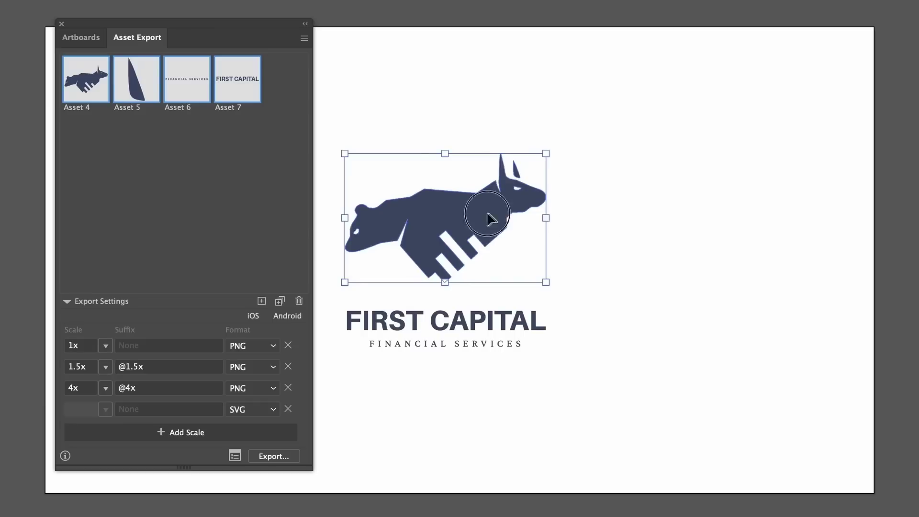
left_click_drag(488, 217, 297, 196)
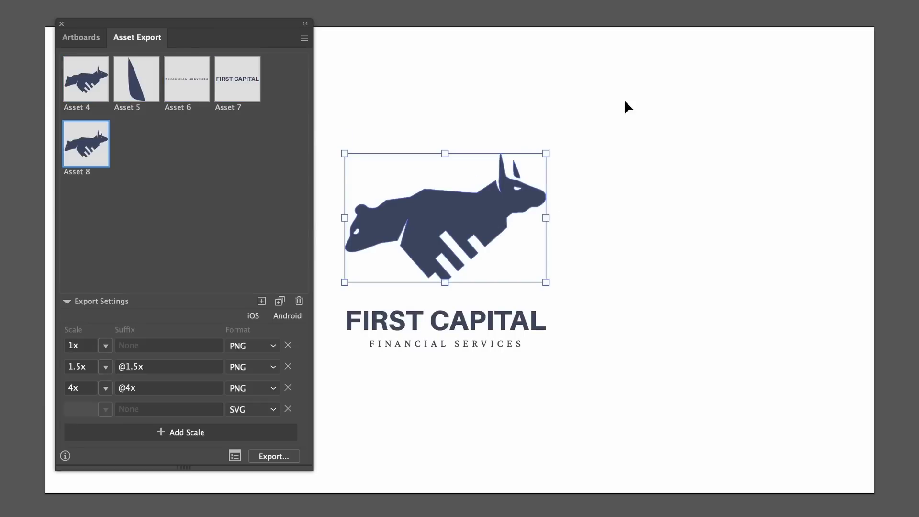
left_click_drag(414, 76, 662, 409)
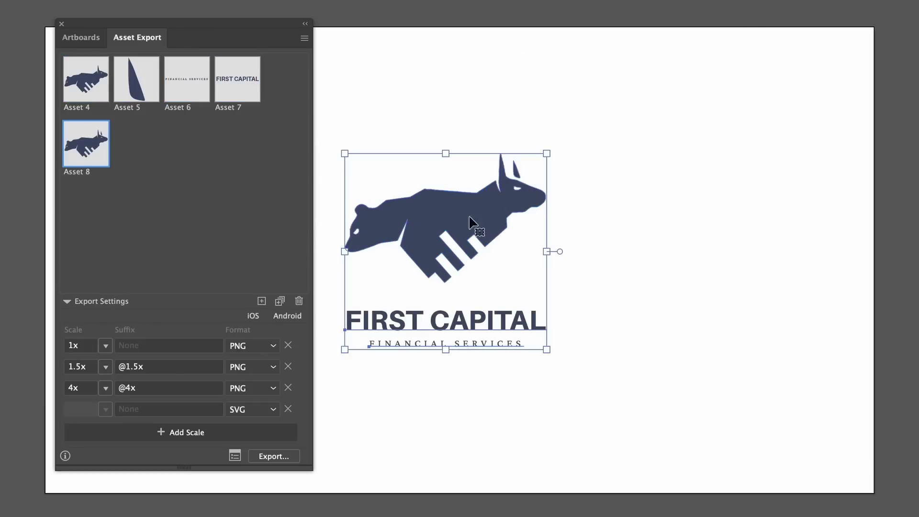
left_click_drag(467, 218, 254, 194)
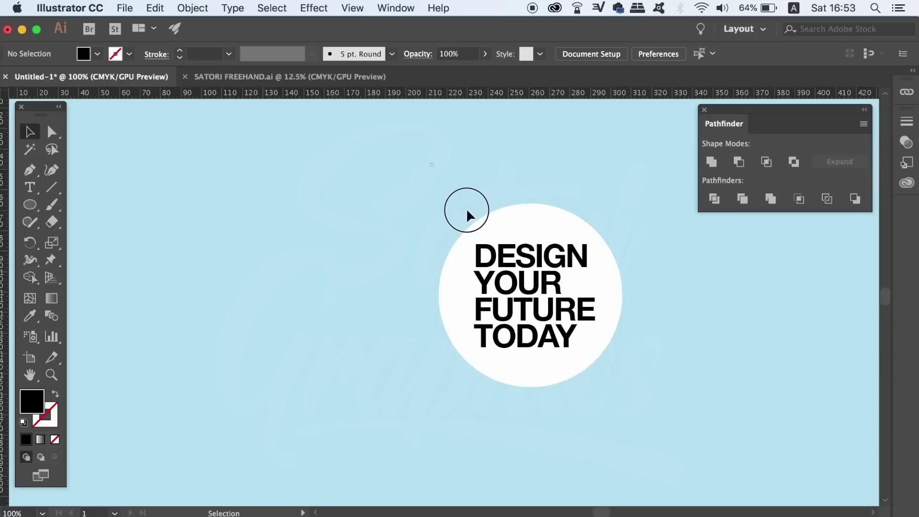
Apply Pathfinder Minus Front to the 'DESIGN YOUR FUTURE TODAY' text and circle, then to the hexagon and circle.
left_click_drag(431, 162, 581, 353)
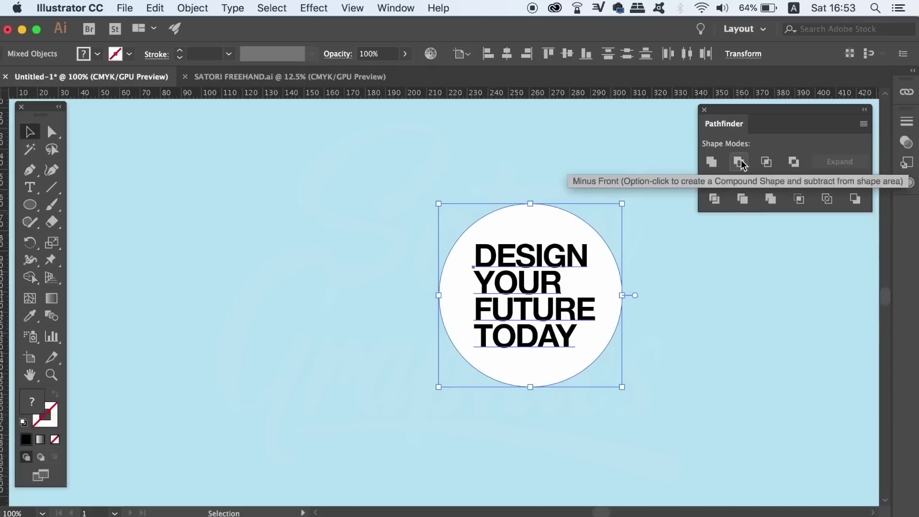
left_click(740, 162, "alt")
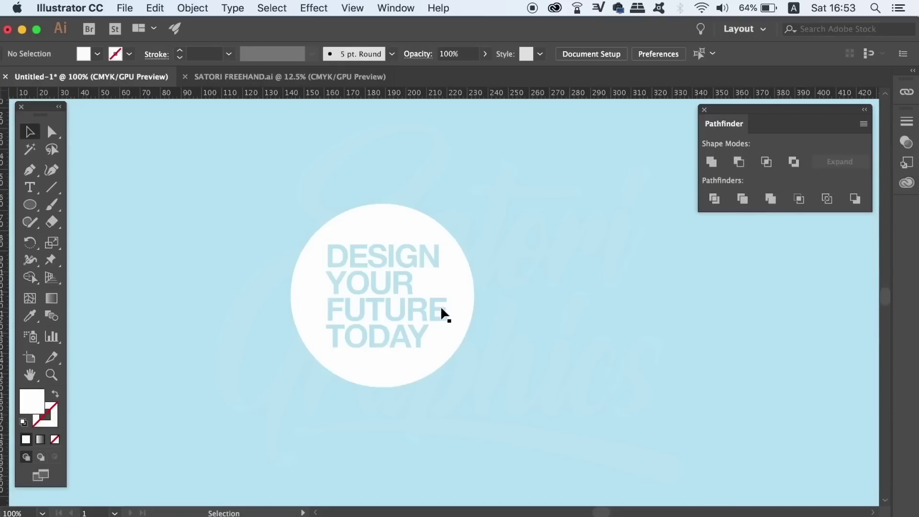
key("t")
left_click(390, 282)
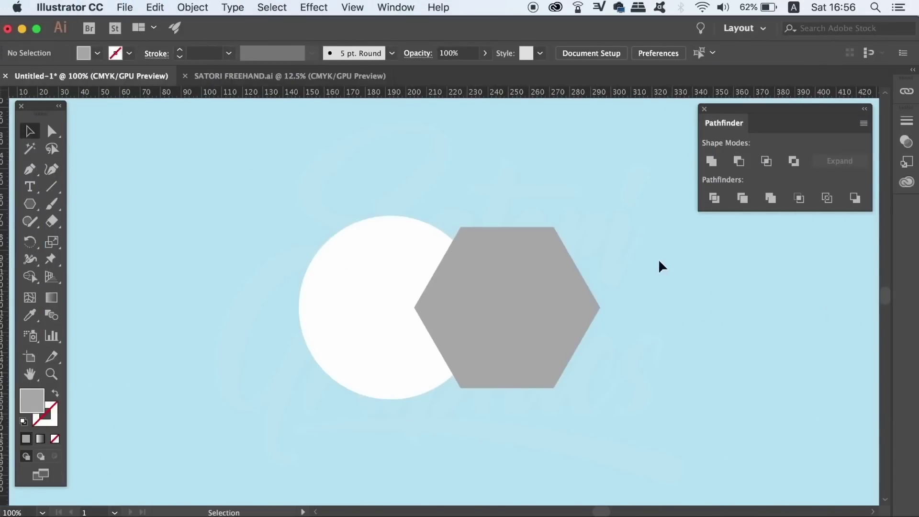
left_click_drag(361, 197, 528, 335)
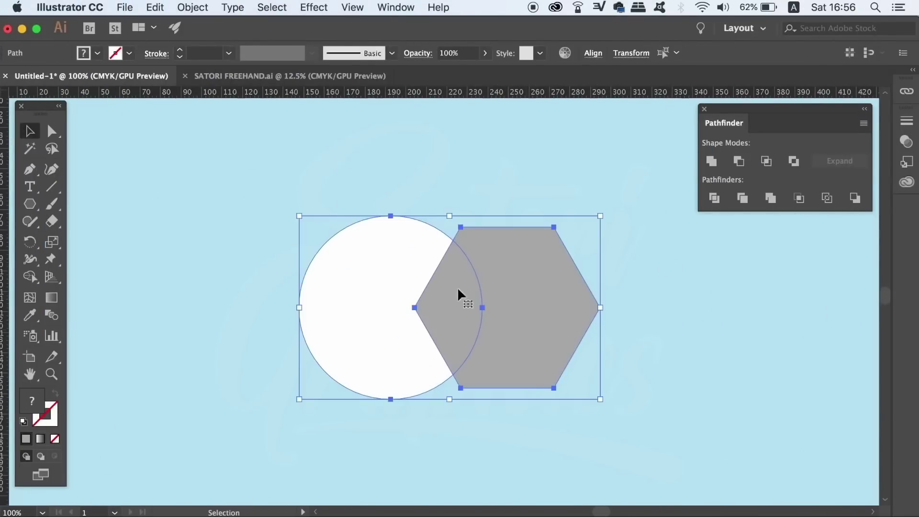
left_click(739, 162)
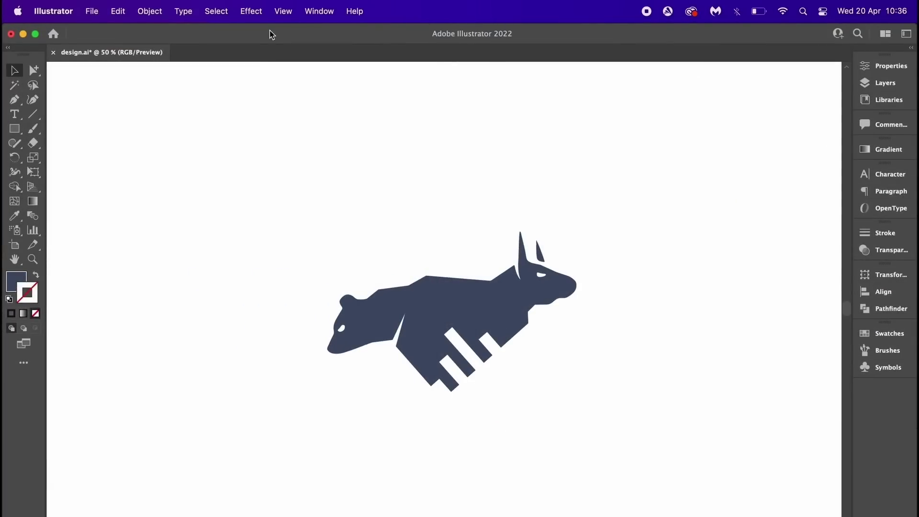
Show the Appearance panel and give the teardrop duplicated strokes with a 30 pt third stroke.
left_click(319, 11)
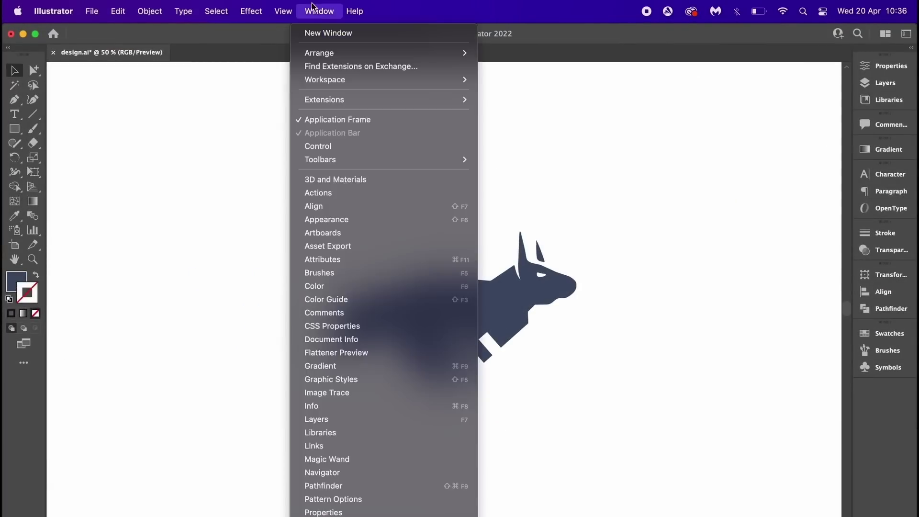
left_click(354, 219)
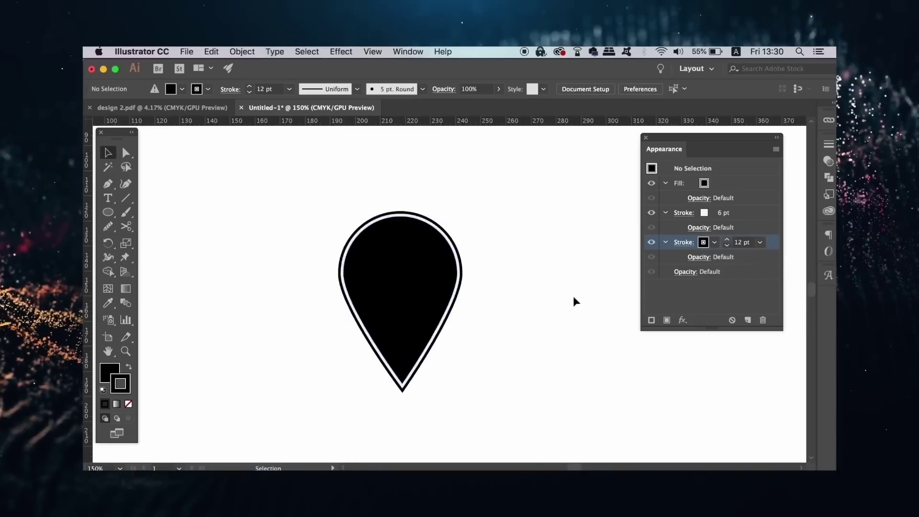
left_click(429, 298)
left_click(753, 218, "shift")
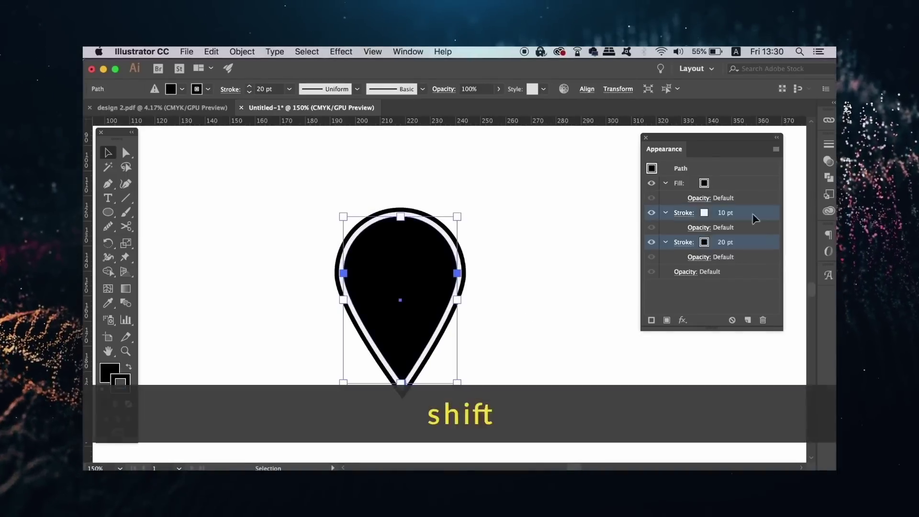
left_click(747, 320)
left_click(758, 271)
left_click(775, 455)
left_click(757, 288)
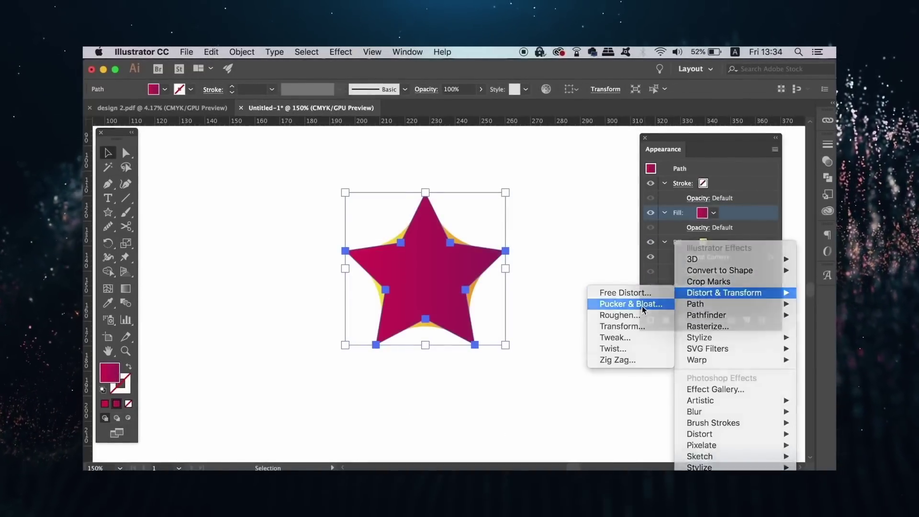
Apply a -84% Pucker & Bloat and a Stylize drop shadow to the star.
left_click(616, 312)
left_click_drag(634, 266, 588, 264)
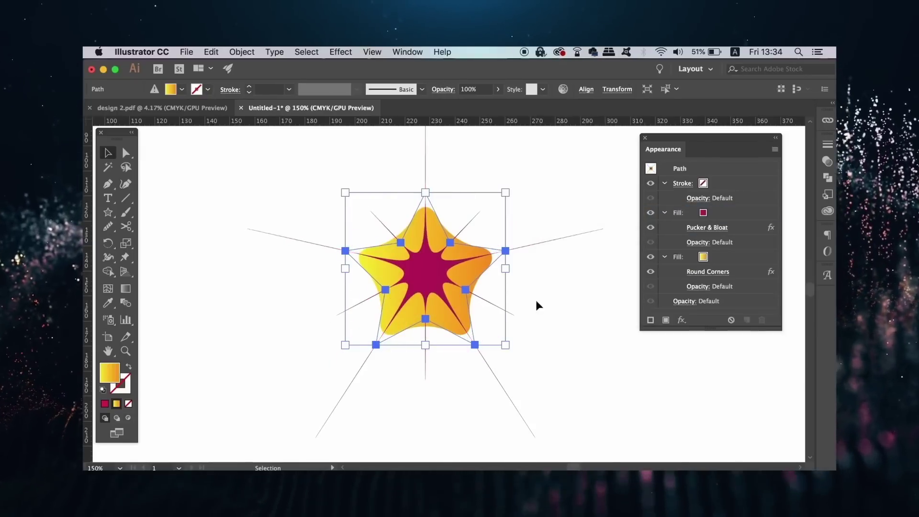
left_click(681, 320)
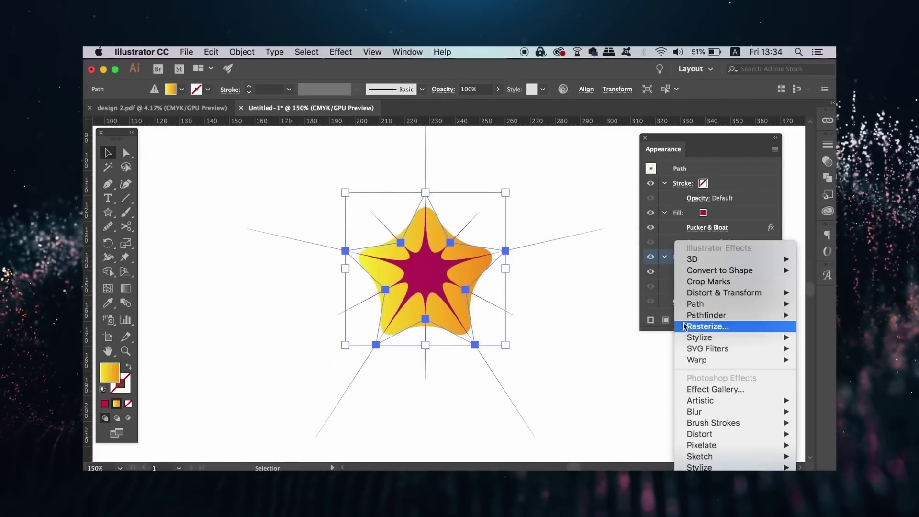
left_click(823, 337)
left_click(638, 357)
left_click(708, 295)
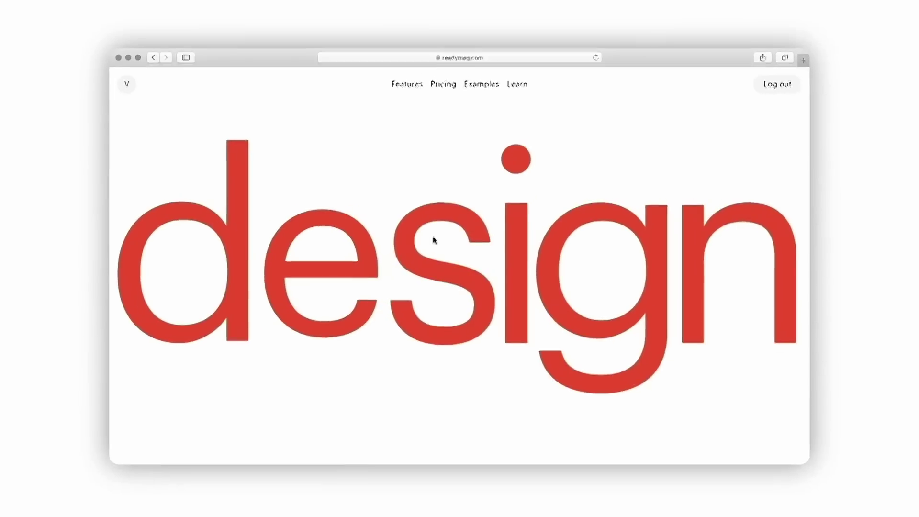
Set the Sky Fields body text to Plantin with larger size and line height.
scroll(459, 240, "down", 3)
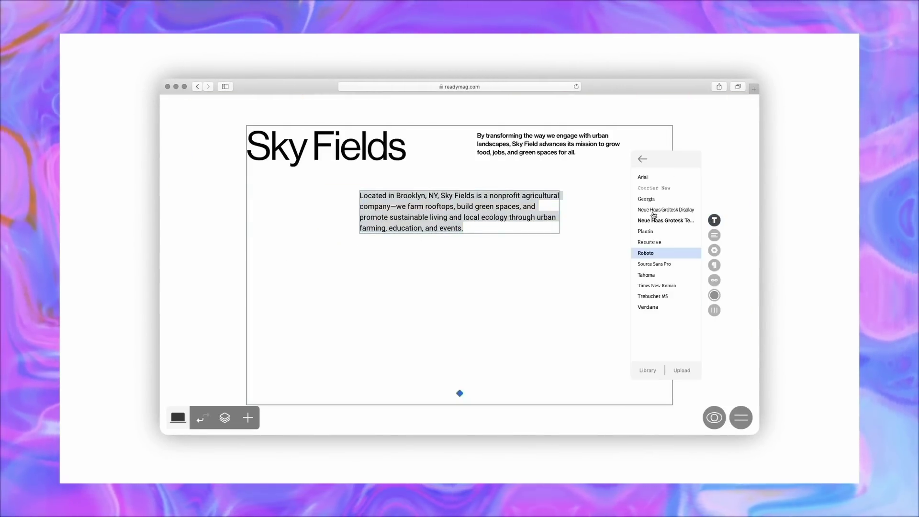
left_click(660, 205)
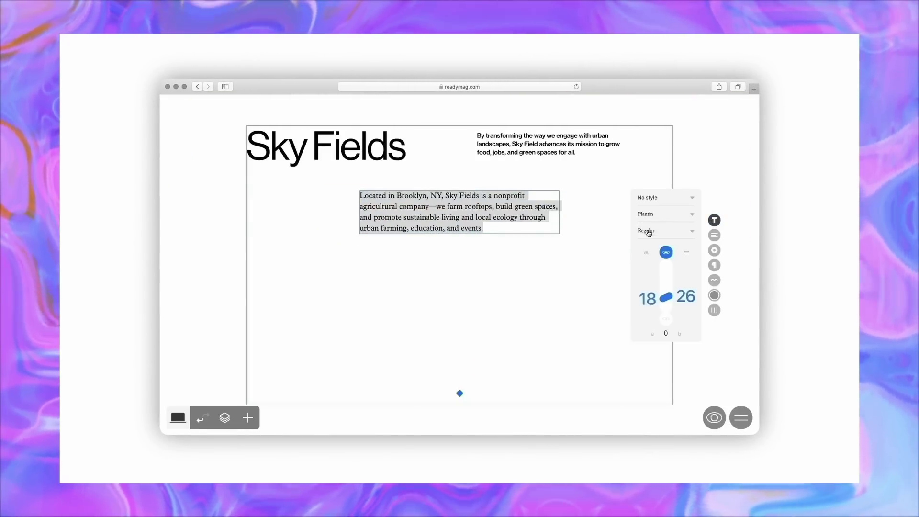
left_click_drag(666, 297, 666, 278)
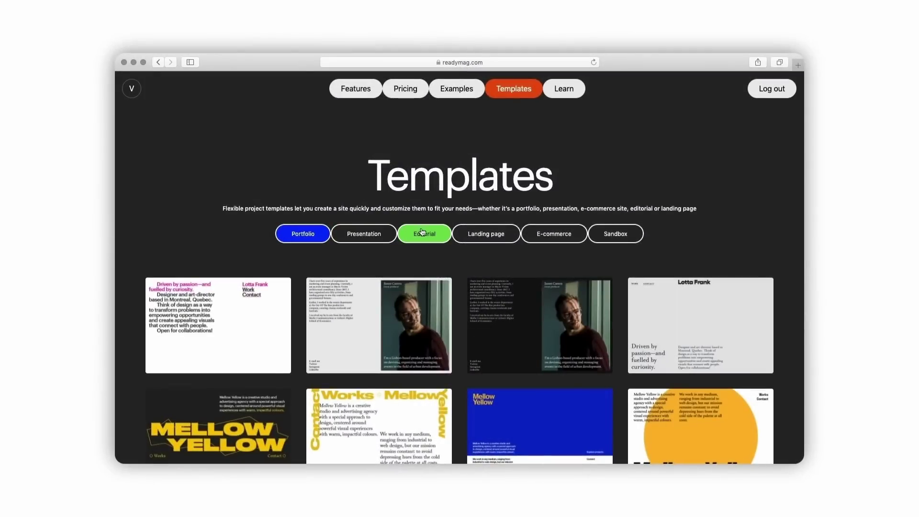
Open the Shift Editorial template in the editor and select the paperclip image on its intro page.
left_click(422, 232)
mouse_move(695, 305)
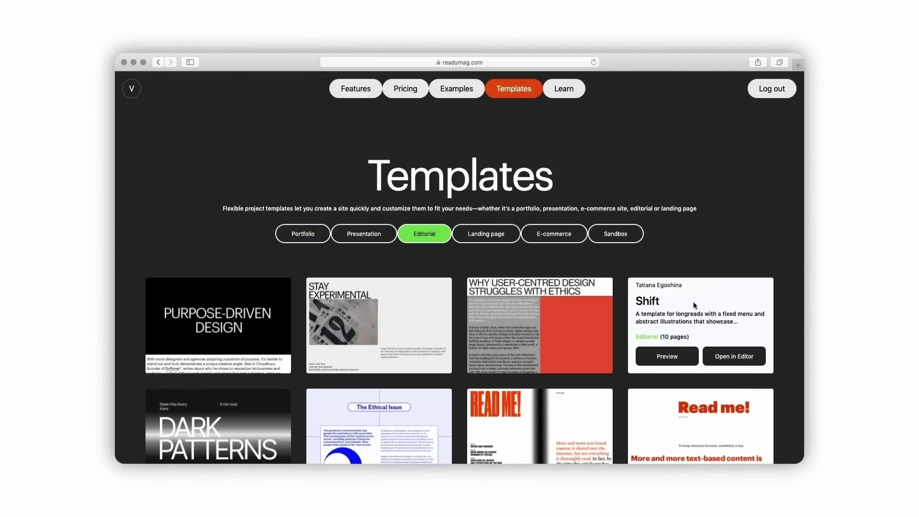
left_click(724, 354)
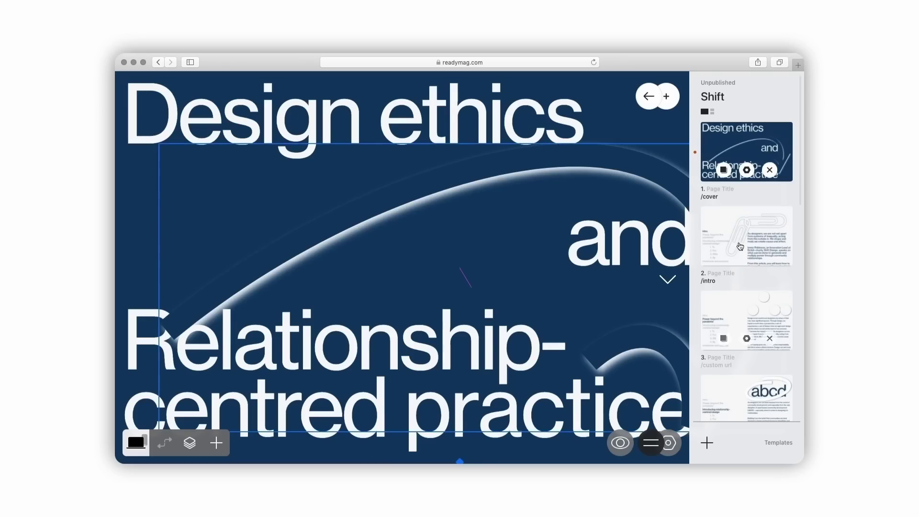
left_click(740, 240)
left_click(558, 254)
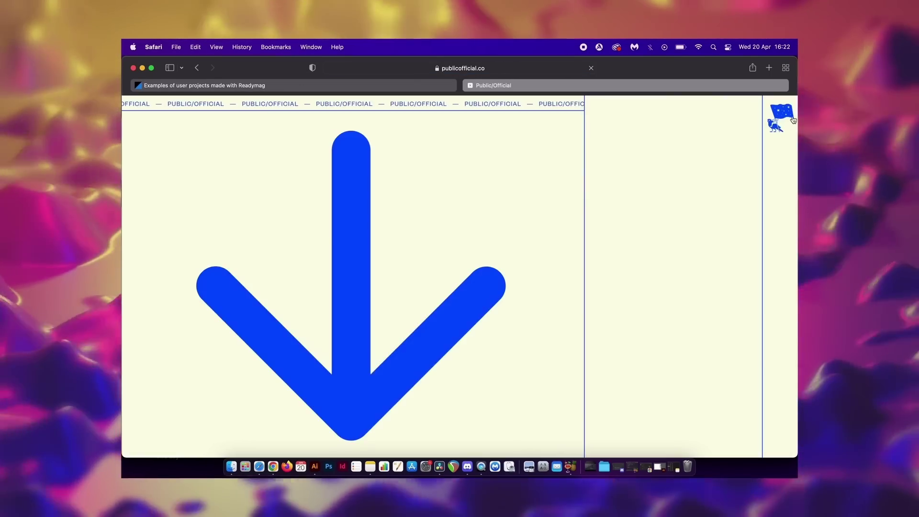
Go to Readymag's Learn page and scroll through its resources and example projects.
scroll(387, 314, "down", 5)
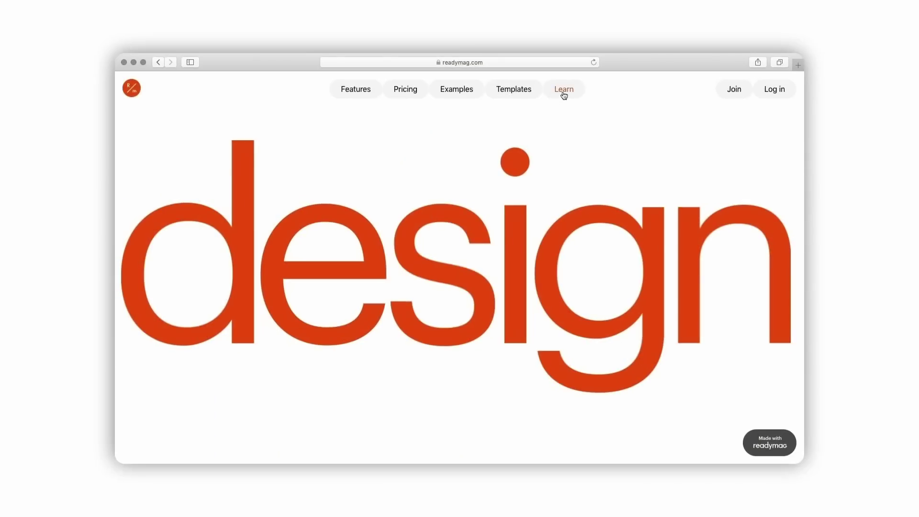
left_click(564, 92)
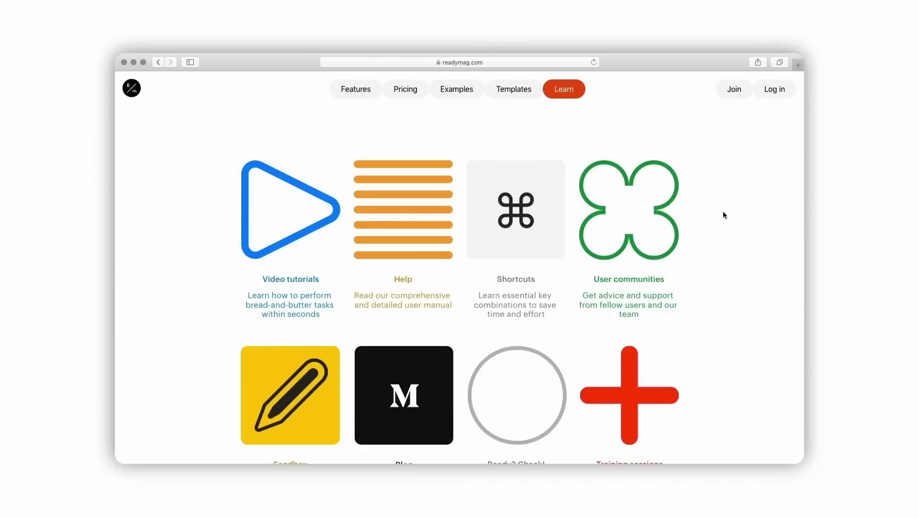
scroll(723, 213, "down", 3)
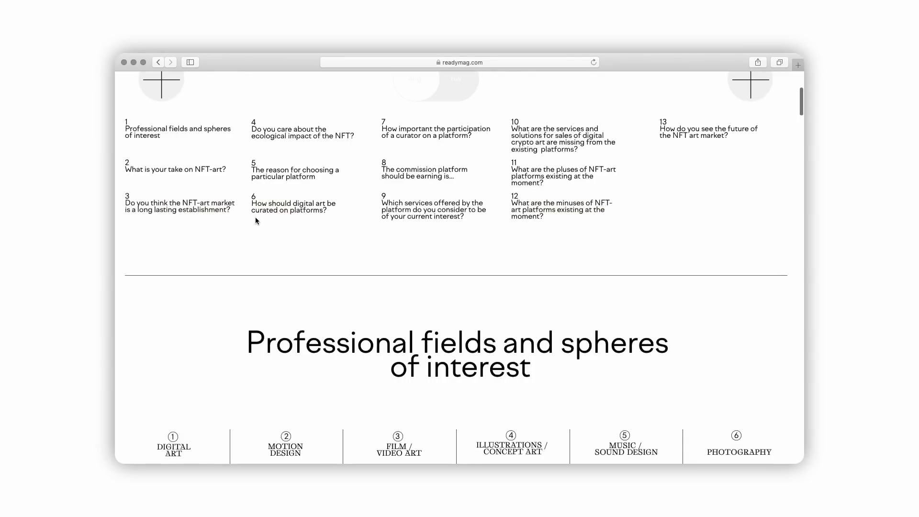
scroll(256, 218, "down", 1)
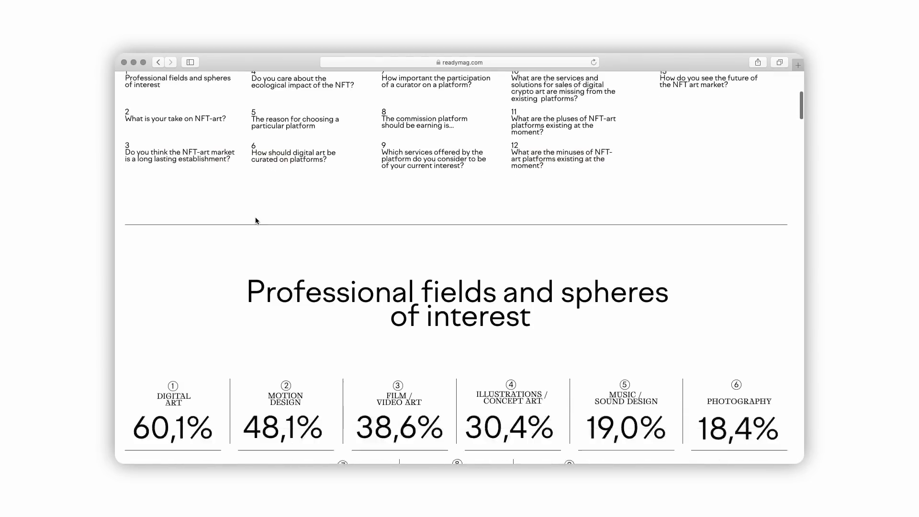
scroll(256, 220, "down", 3)
scroll(256, 220, "down", 4)
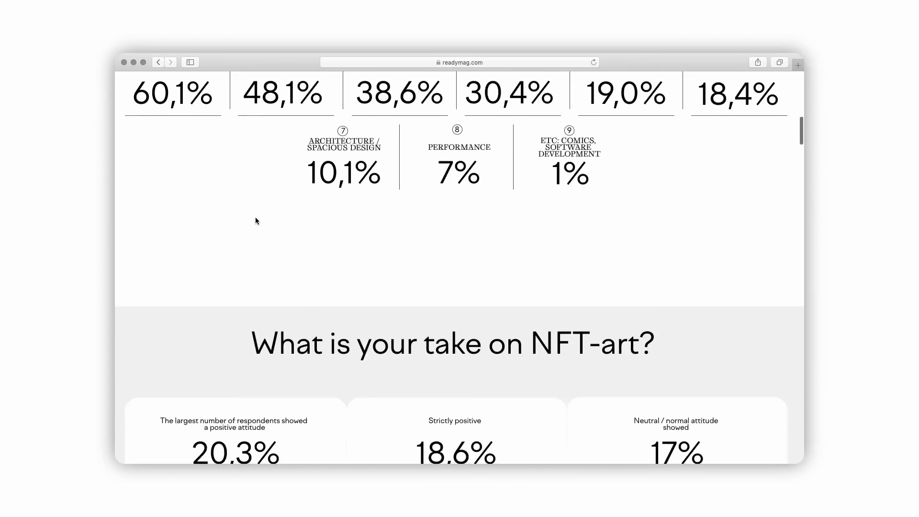
scroll(253, 218, "down", 3)
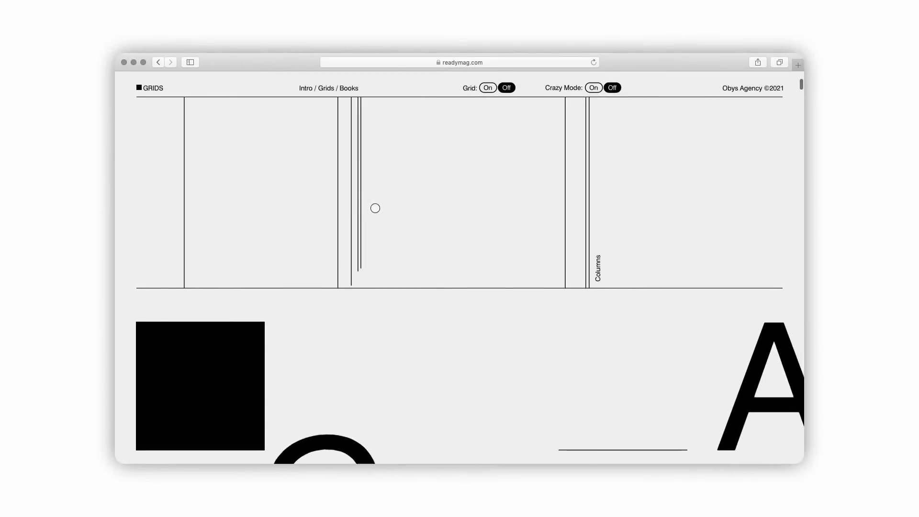
scroll(375, 208, "down", 5)
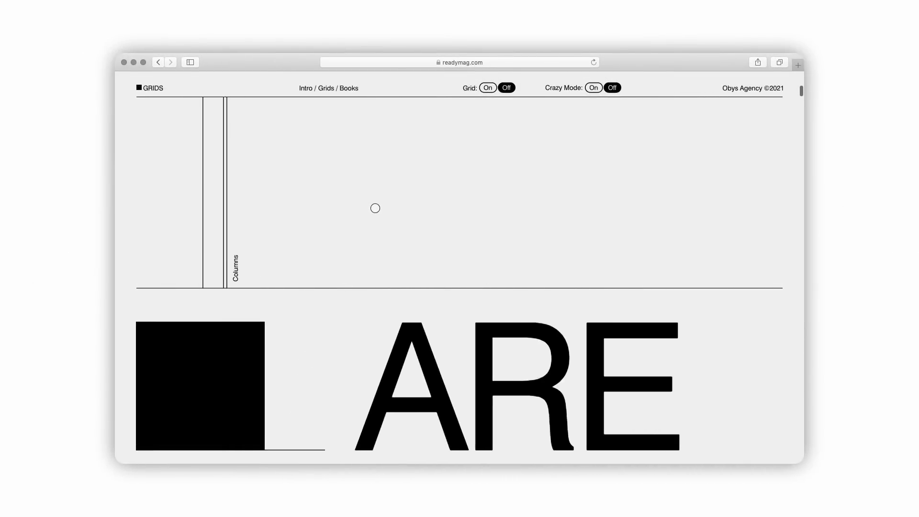
scroll(375, 208, "down", 8)
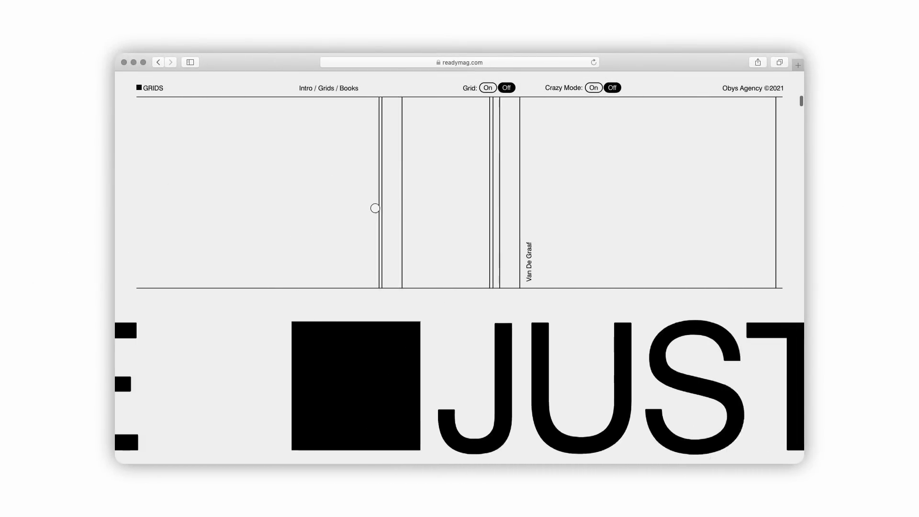
scroll(375, 208, "down", 8)
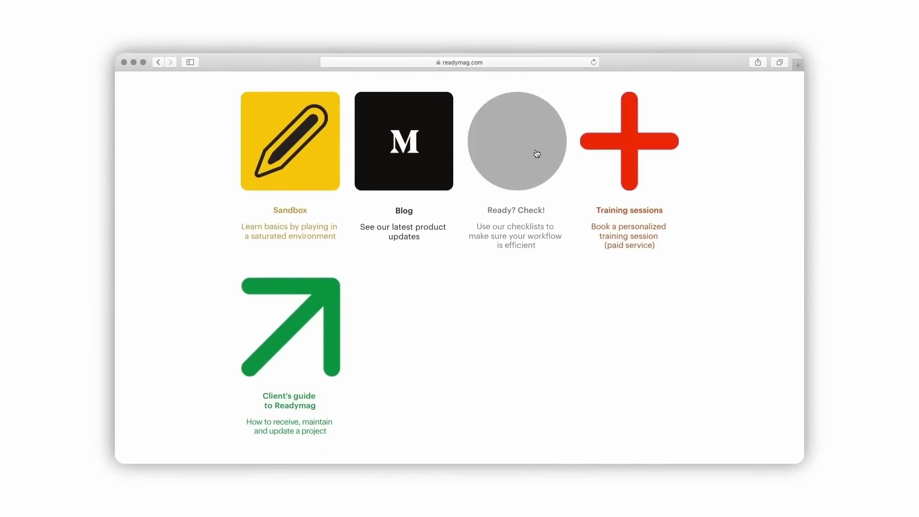
scroll(206, 165, "up", 5)
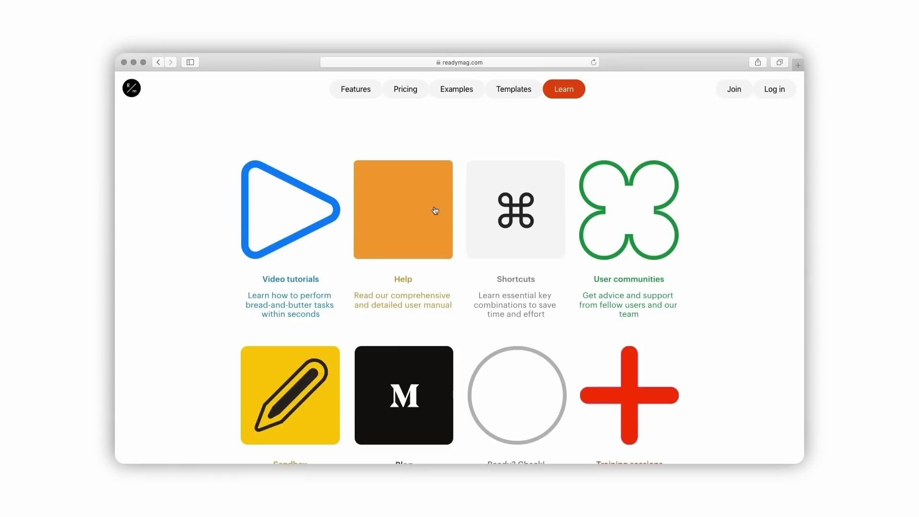
Set the page grid to 4 columns with a 30 gutter and 15 rows.
left_click(627, 218)
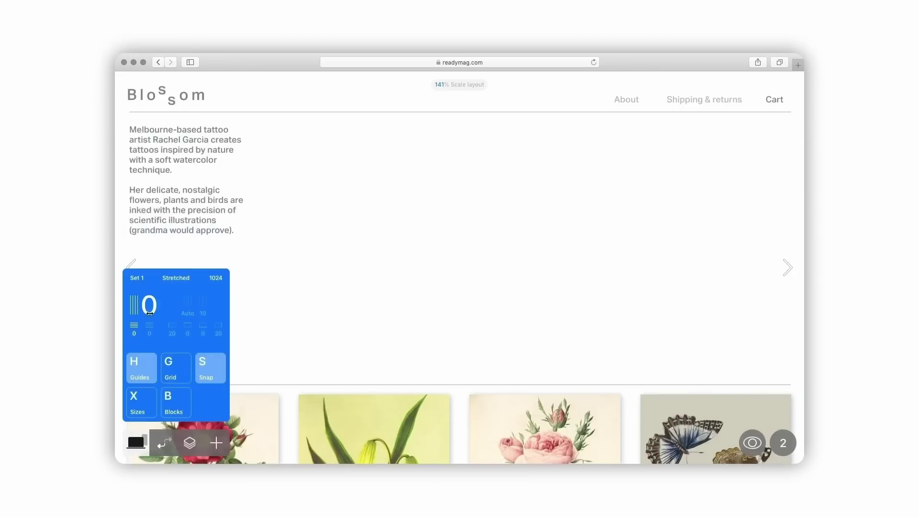
key("Up")
key("Up")
key("Up")
key("Up")
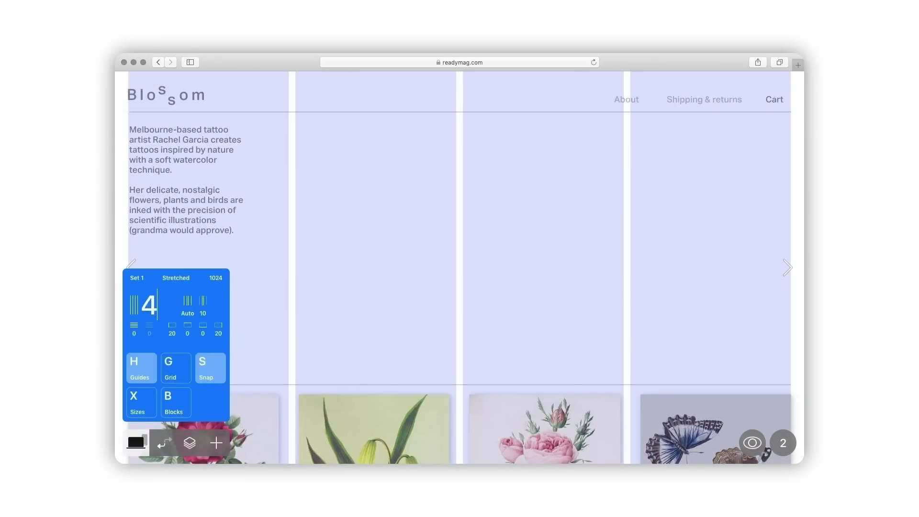
key("Tab")
type("15")
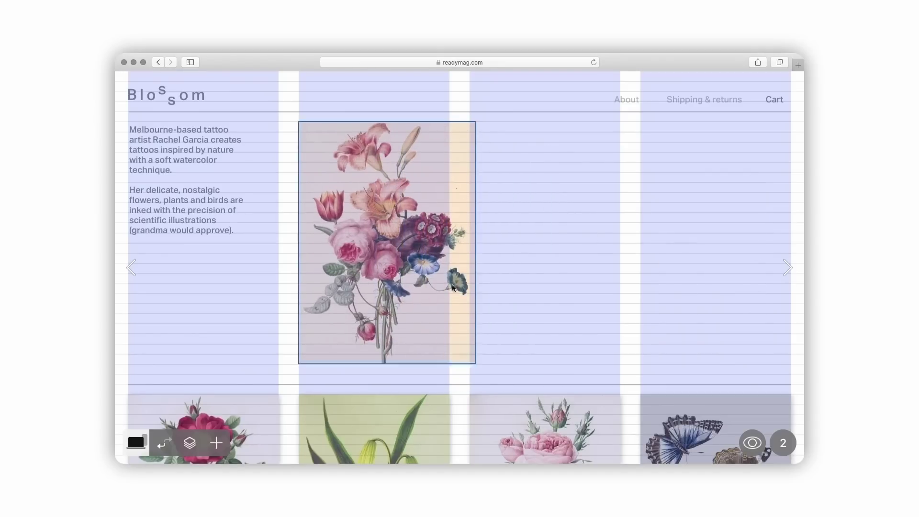
Snap the bouquet image into a grid column and view its crop and fit options.
left_click_drag(475, 365, 452, 330)
left_click(752, 181)
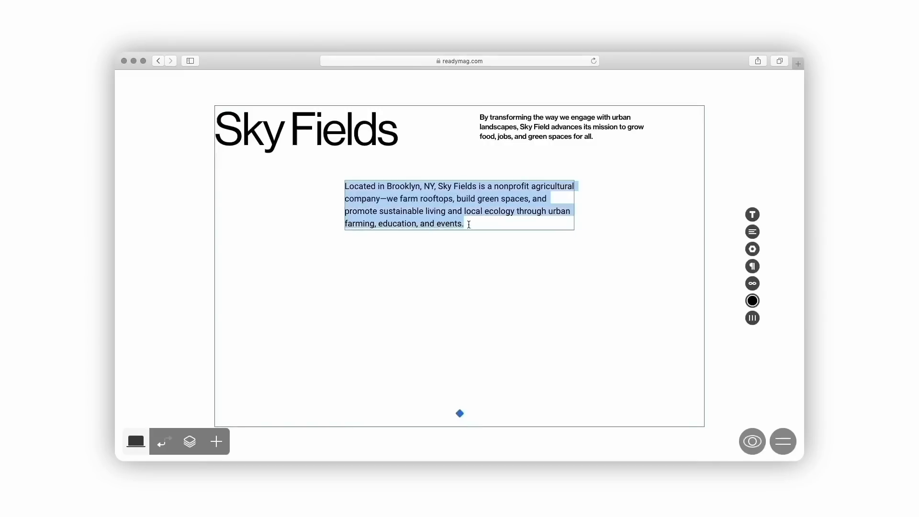
left_click(752, 214)
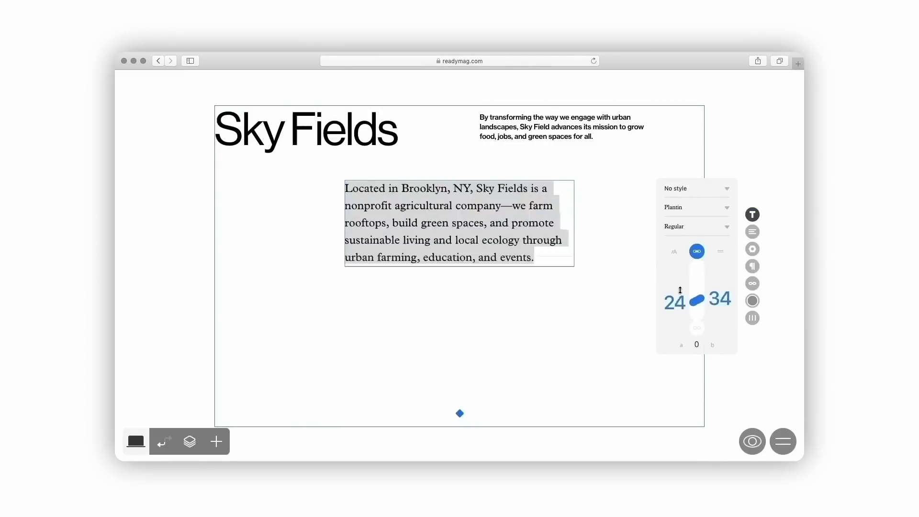